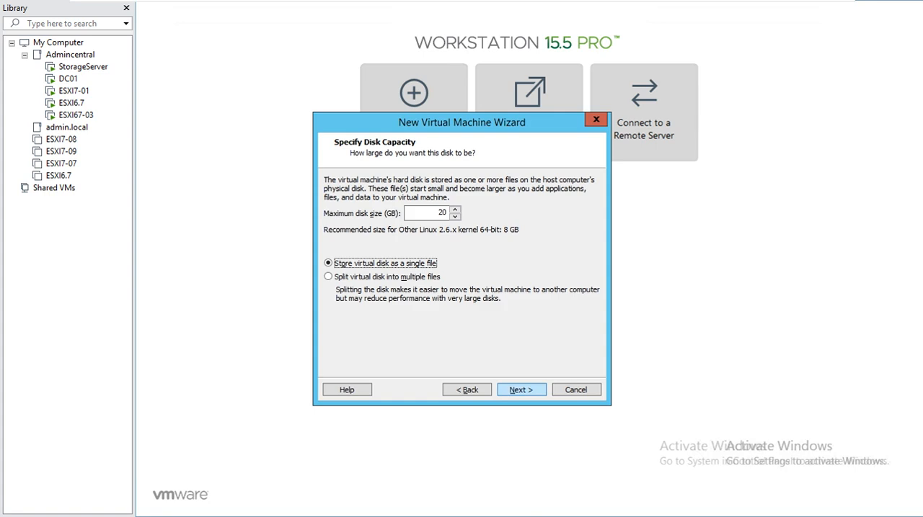
Step: Accept the 20 GB single-file virtual disk and set the virtual machine's number of processors to 2
click(521, 390)
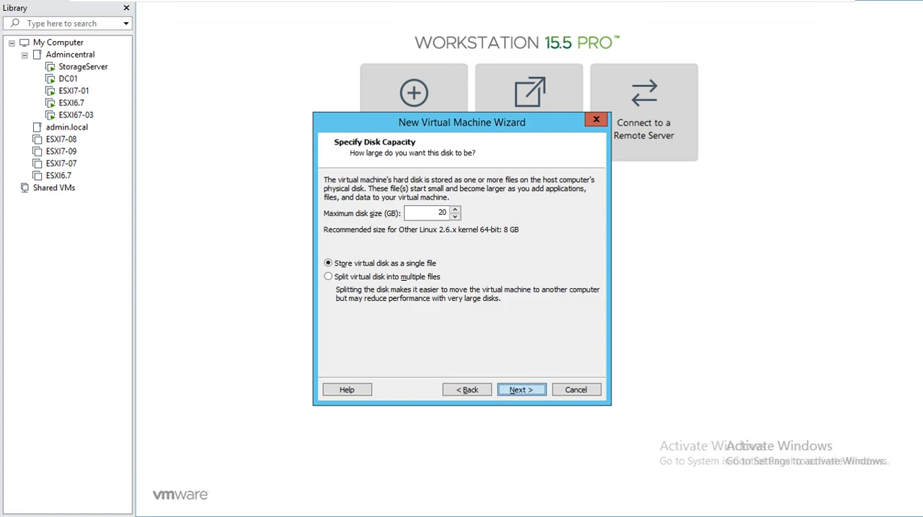
click(378, 313)
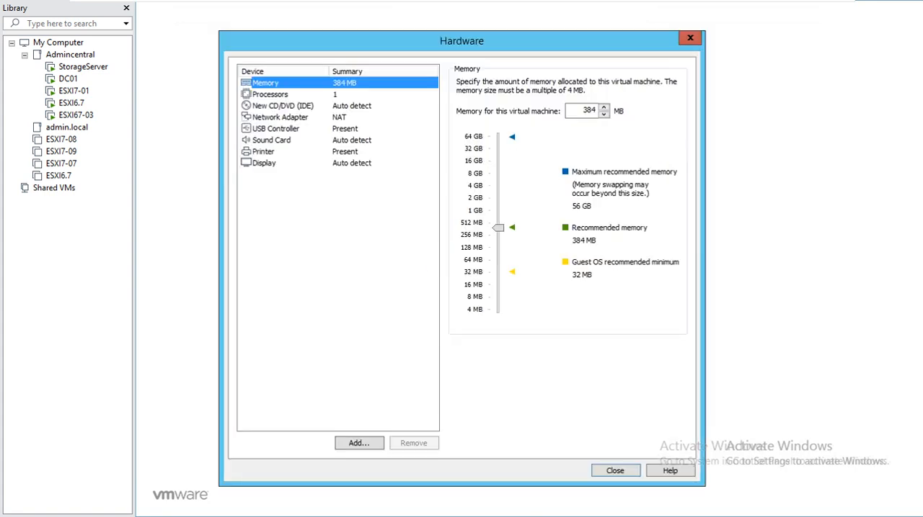
click(271, 94)
click(613, 84)
click(591, 106)
Step: Set the virtual machine's memory to 2 GB
click(265, 83)
click(604, 114)
drag(497, 228, 497, 203)
click(497, 197)
click(497, 198)
drag(498, 203, 497, 198)
Step: Attach the openfileresa-2.99.1-x86_64-disc1 ISO from the E: drive's ISO folder to the CD/DVD drive and close the hardware settings
click(283, 106)
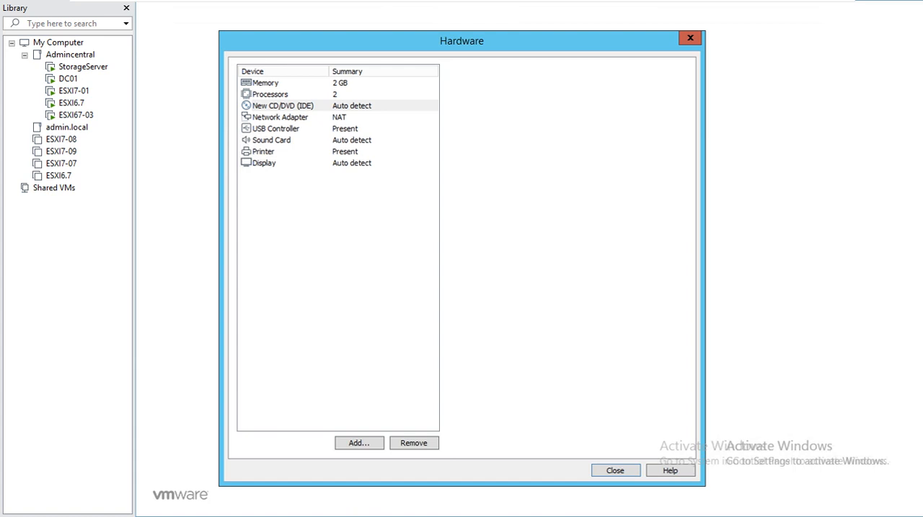
click(461, 163)
click(654, 180)
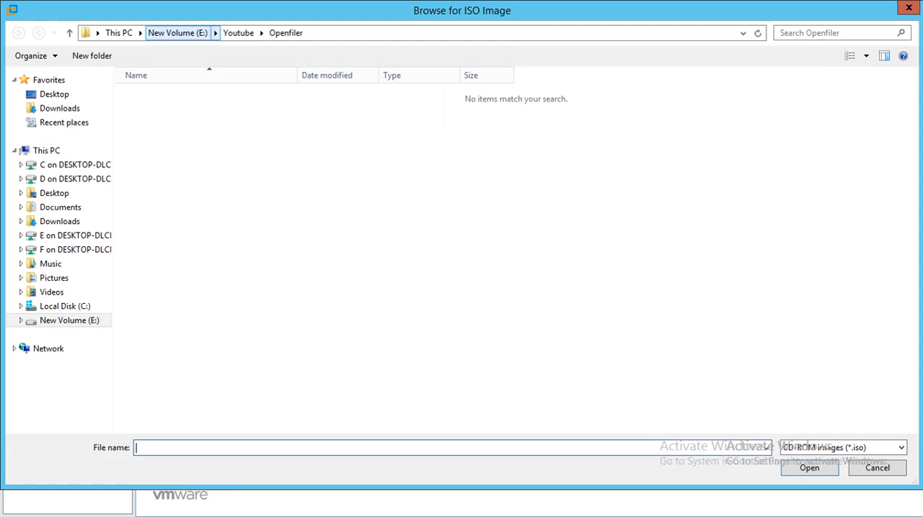
click(177, 32)
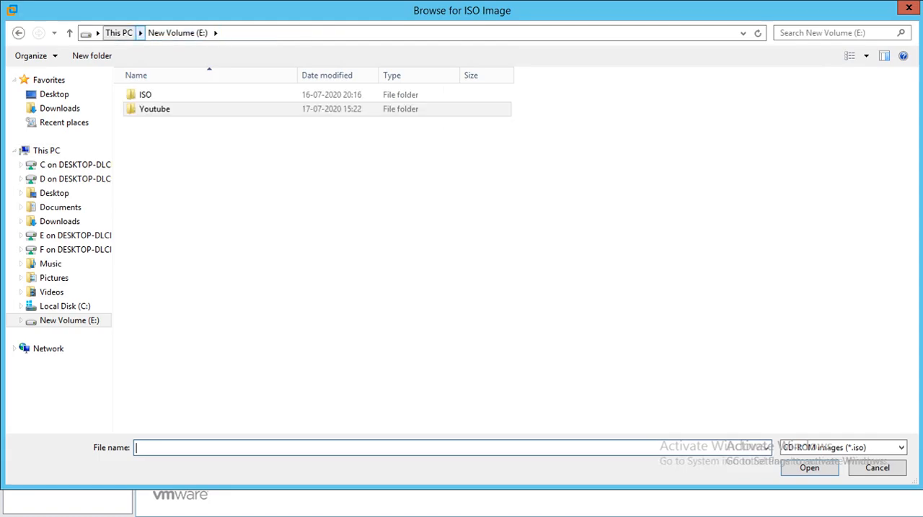
double_click(145, 94)
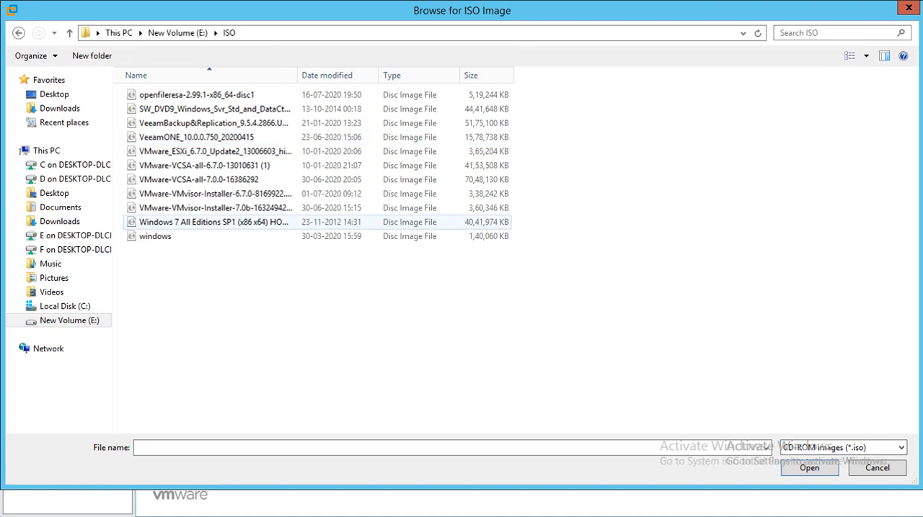
click(197, 95)
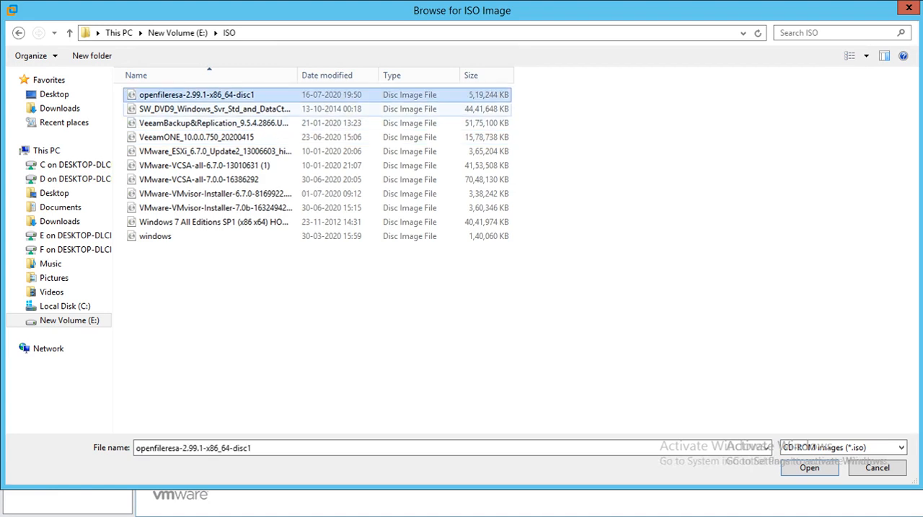
click(808, 468)
key(Return)
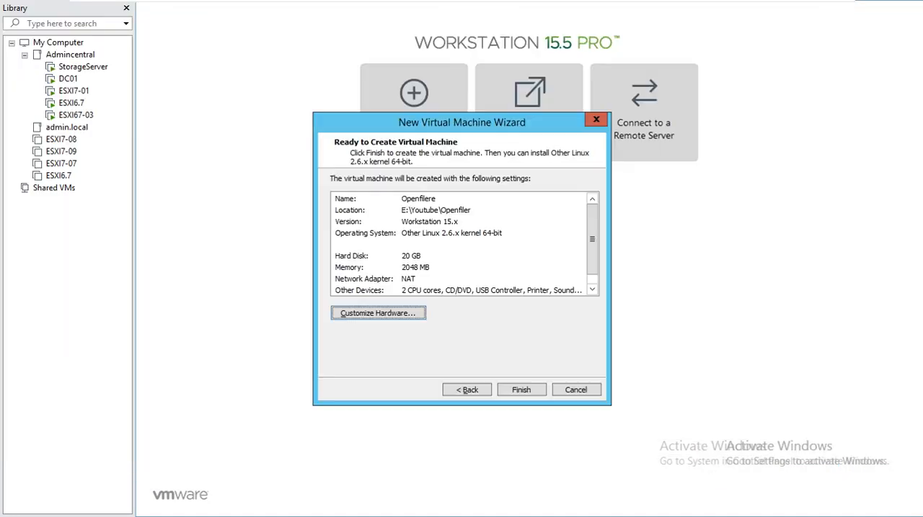
Step: Finish creating the virtual machine, boot the Openfiler installer and continue past its welcome screen
key(Return)
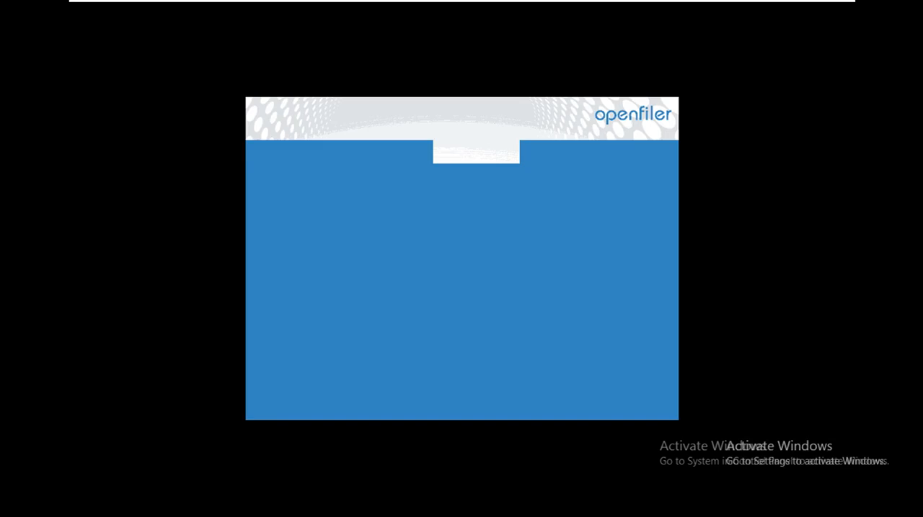
key(Return)
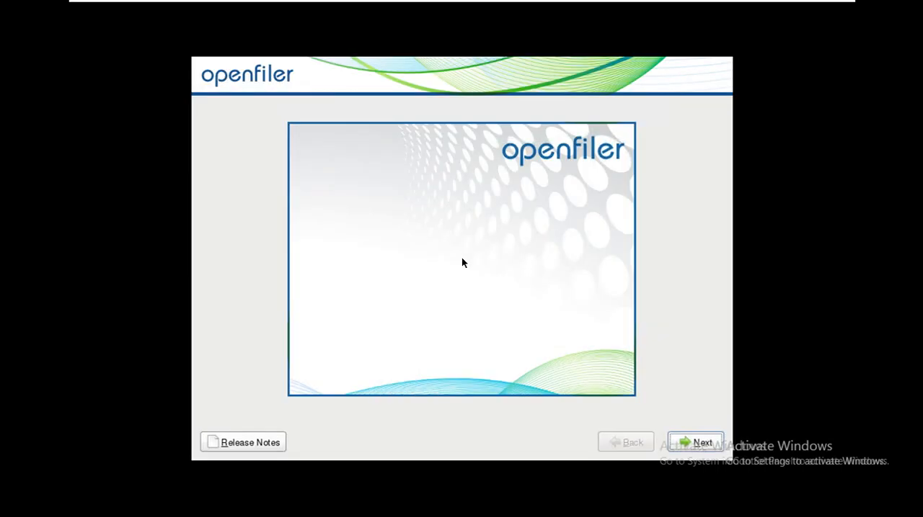
click(463, 7)
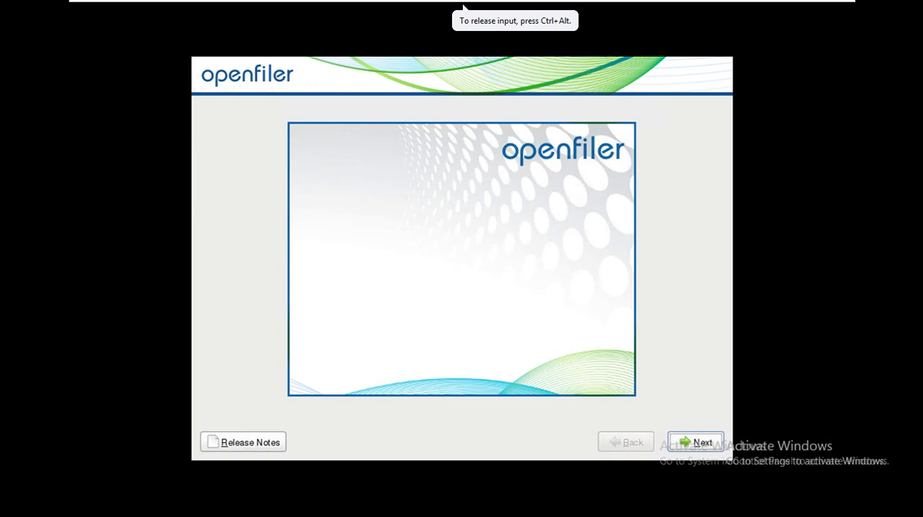
key(Return)
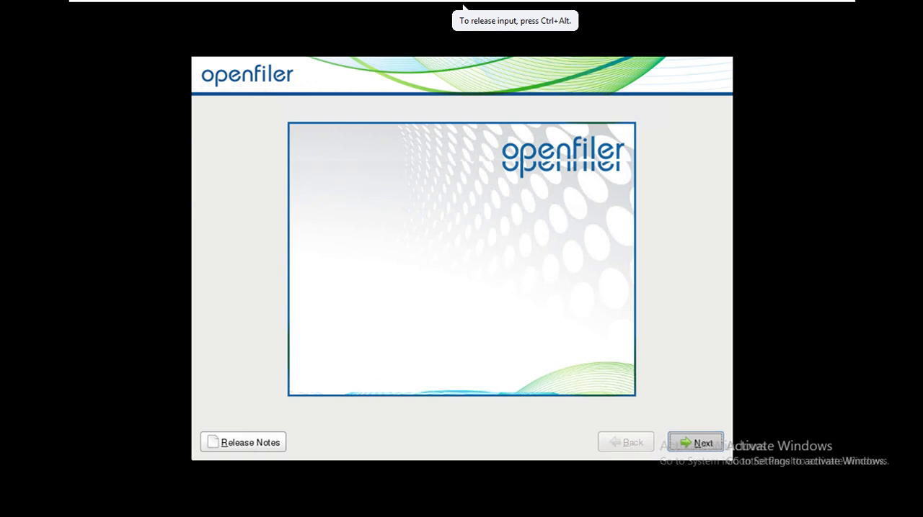
Step: Keep the U.S. English keyboard and agree to initialize drive sda, continuing to the network settings
key(Return)
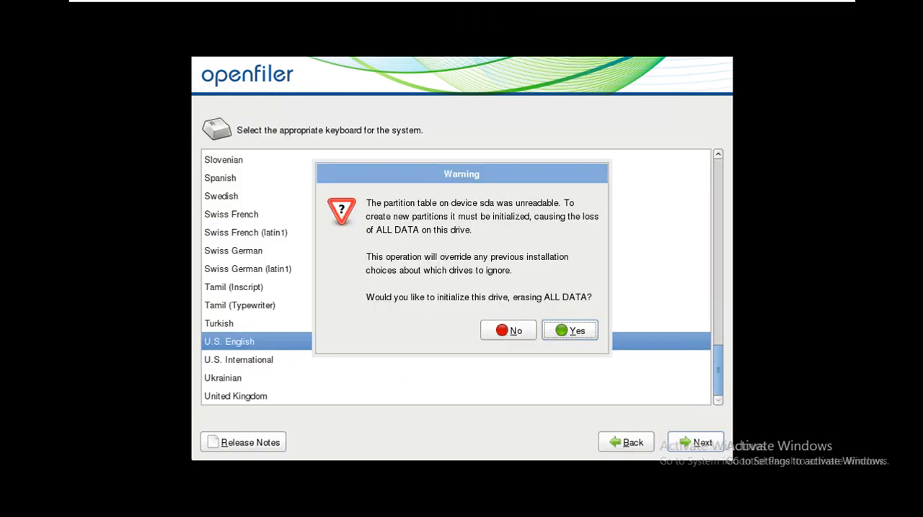
key(Return)
key(Return)
key(Return)
Step: Set the hostname manually to iSCSI.admin.local and continue to the time zone selection
key(Tab)
key(Tab)
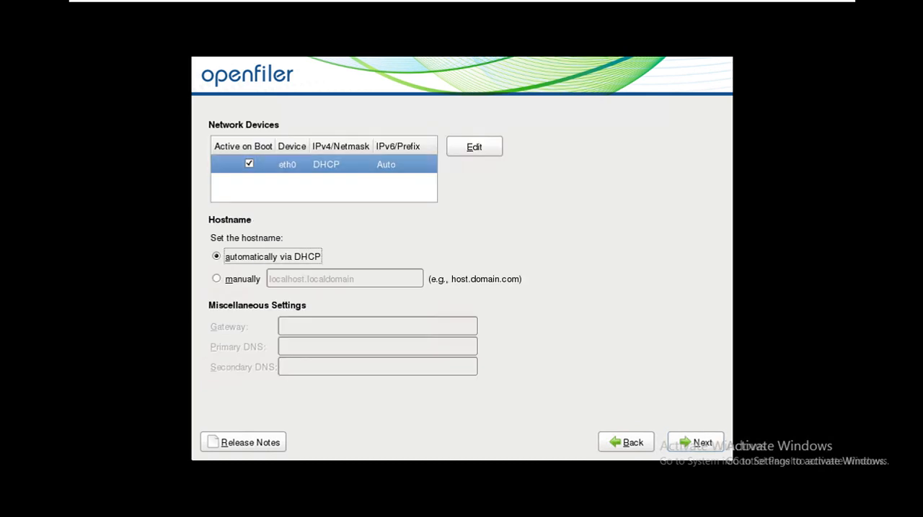
key(Down)
key(Tab)
key(BackSpace)
text(i)
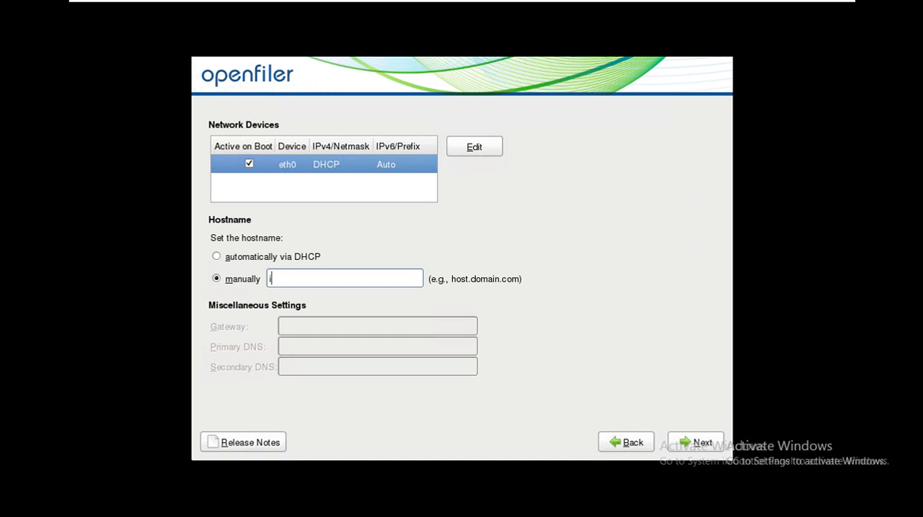
text(SCSI.admin.local)
key(Tab)
Step: Set the time zone to Asia/Calcutta, keep the system clock on UTC and continue to the root password page
key(Tab)
key(Return)
key(Tab)
key(Down)
key(Down)
key(Down)
key(Down)
key(Down)
key(Down)
key(Down)
key(Down)
key(Down)
key(Down)
key(Down)
key(Down)
key(Down)
key(Down)
key(Down)
key(Down)
key(Down)
key(Down)
key(Down)
key(Down)
key(Down)
key(Down)
key(Down)
key(Down)
key(Down)
key(Down)
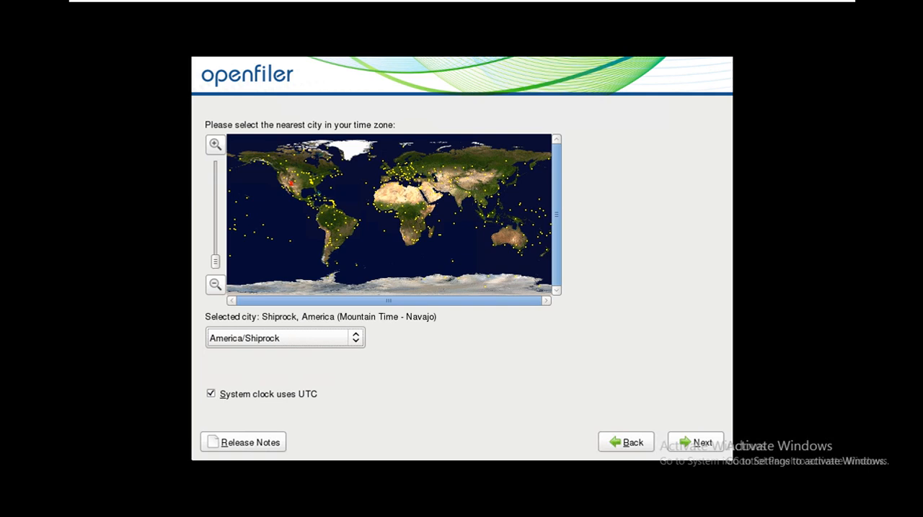
key(Down)
key(Down)
key(Down)
key(Down)
key(Down)
key(Down)
key(Down)
key(Down)
key(Down)
key(Down)
key(Down)
key(Down)
key(Down)
key(Down)
key(Down)
key(Down)
key(Down)
key(Down)
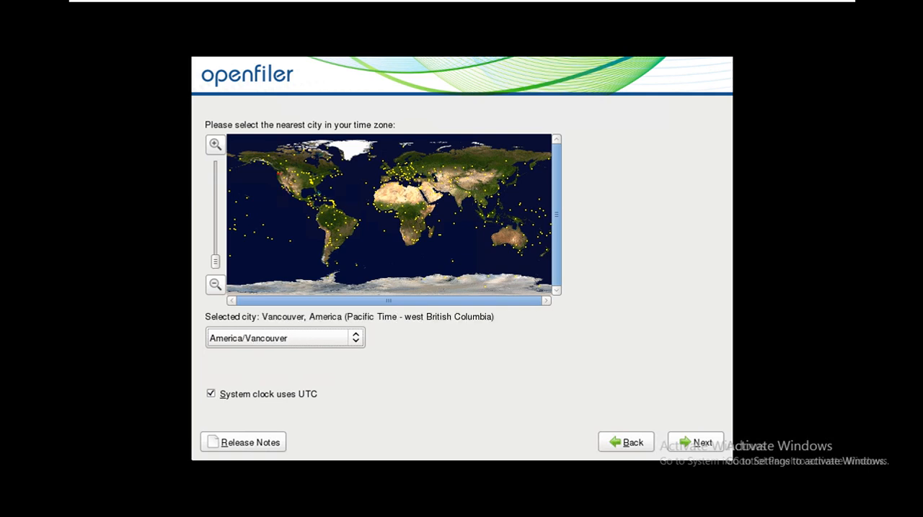
key(Down)
key(Down)
key(Down)
key(Down)
key(Down)
key(Down)
key(Down)
key(Down)
key(Down)
key(Down)
key(Down)
key(Down)
key(Down)
key(Down)
key(Down)
key(Down)
key(Down)
key(Down)
key(Down)
key(Down)
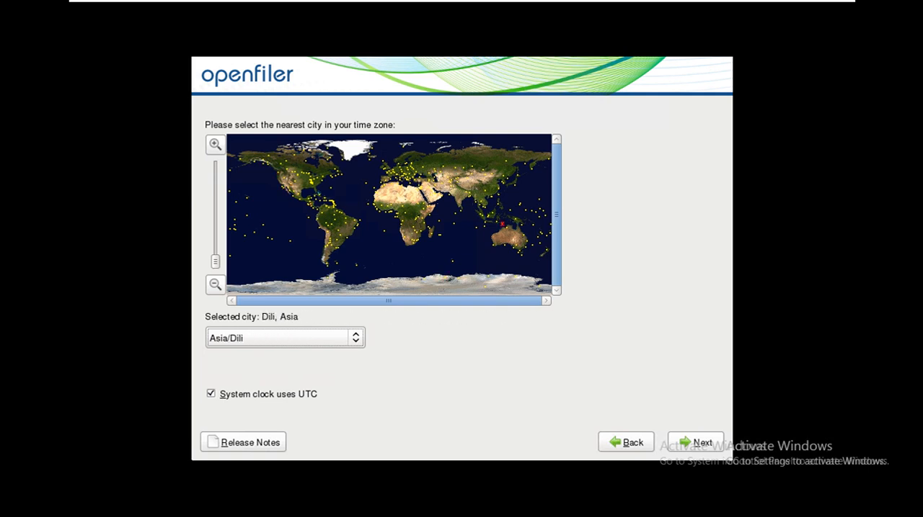
key(Down)
key(Down)
key(Down)
key(Down)
key(Down)
key(Down)
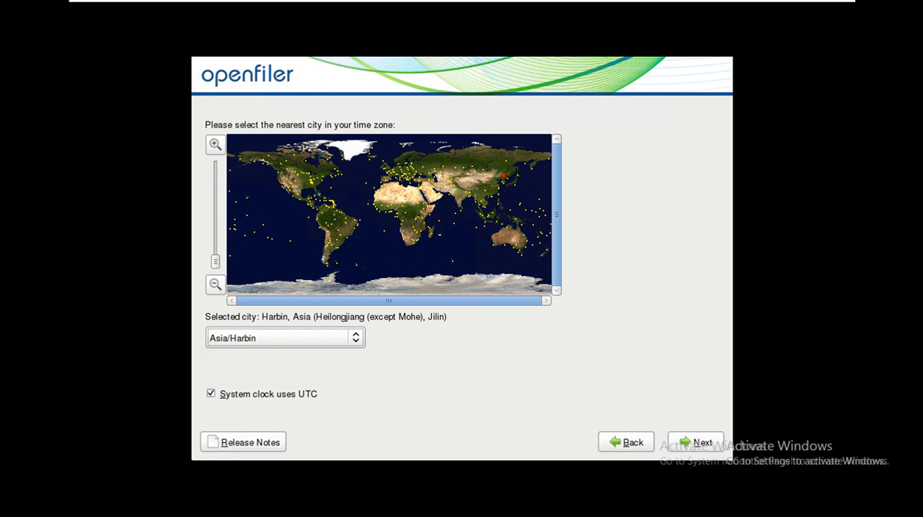
key(Down)
key(Down)
key(Down)
key(Down)
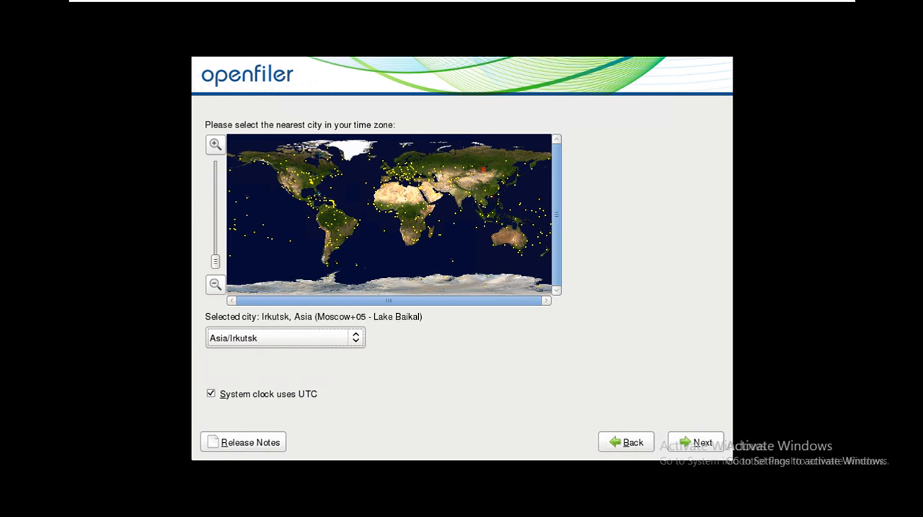
key(Up)
key(Up)
key(Up)
key(Up)
key(Up)
key(Up)
key(Up)
key(Up)
key(Up)
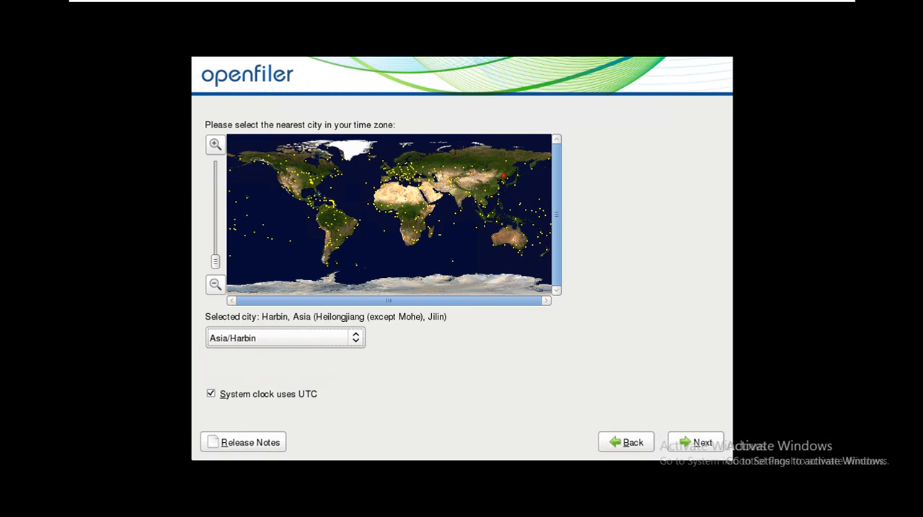
key(Up)
key(Up)
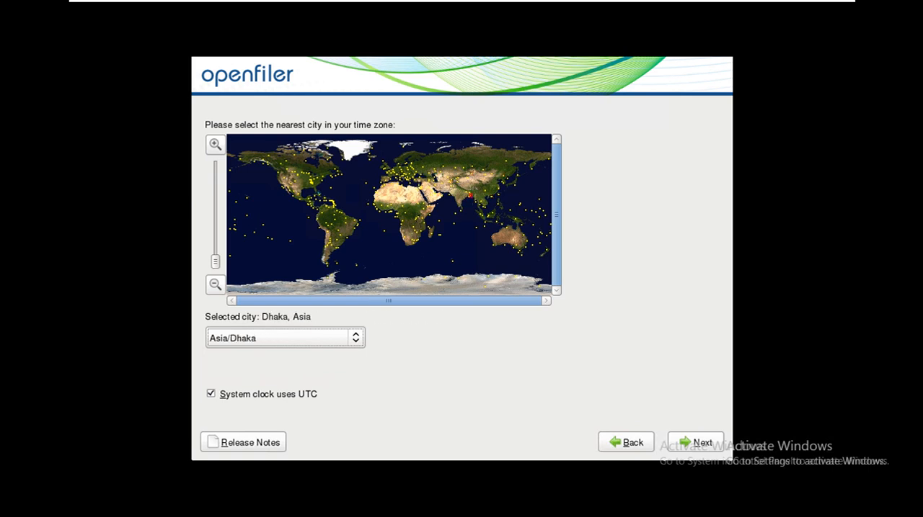
key(Up)
key(Up)
key(Up)
key(Up)
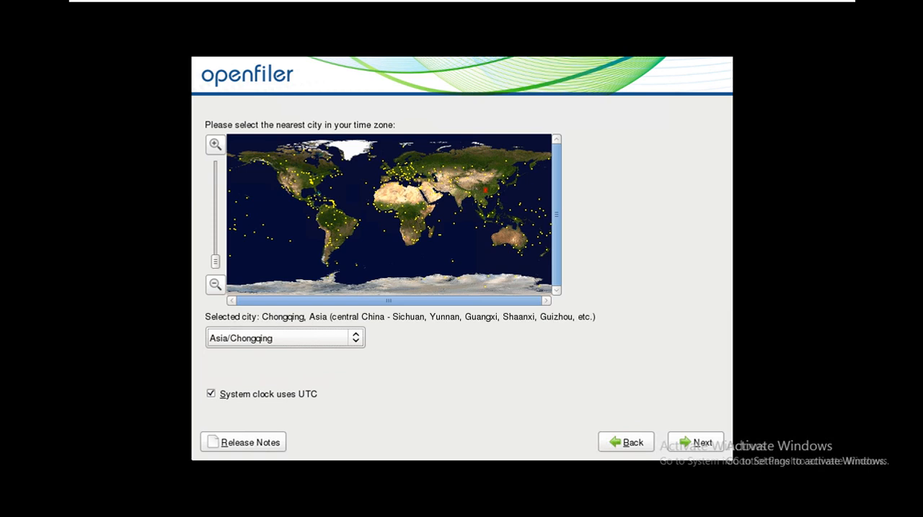
key(Up)
key(Tab)
key(Tab)
key(Tab)
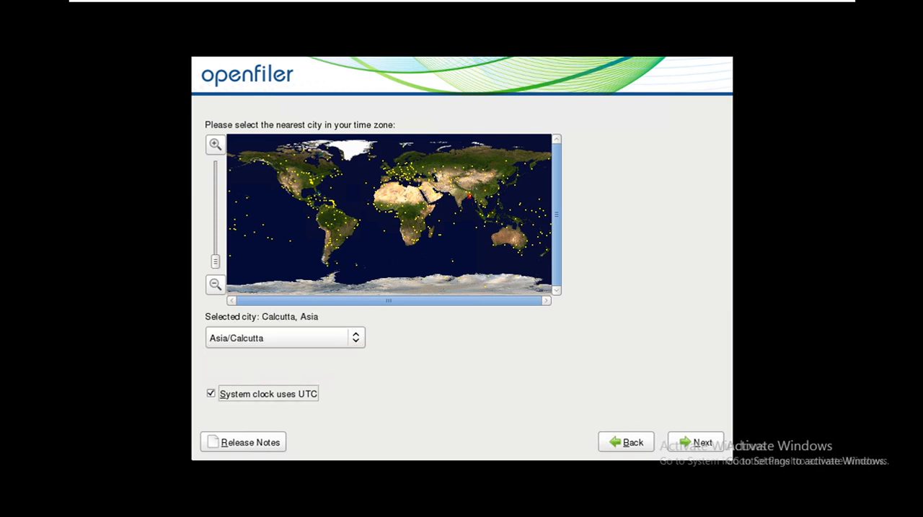
key(Return)
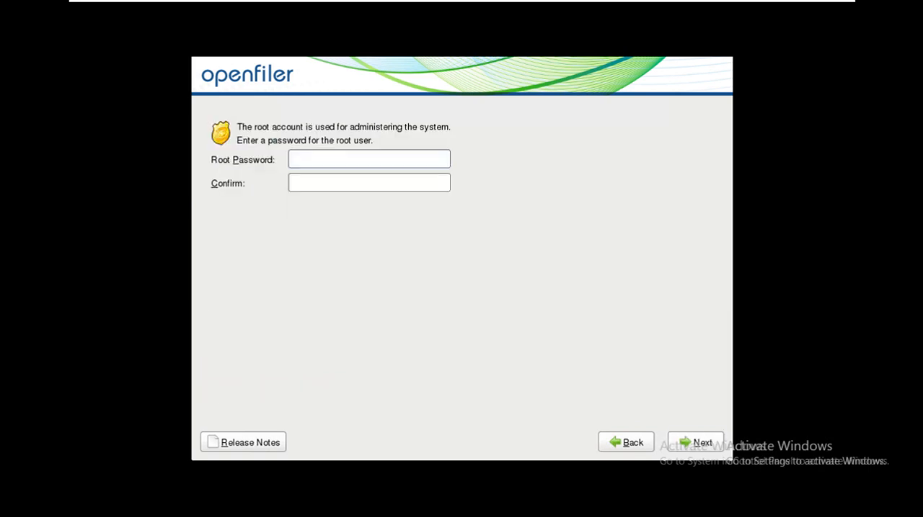
Step: Go back from the root password page to the network settings without entering a password
key(Tab)
key(Tab)
key(Tab)
key(Tab)
key(Tab)
key(Tab)
key(Tab)
key(Return)
key(shift+Tab)
key(Return)
key(shift+Tab)
key(shift+Tab)
key(shift+Tab)
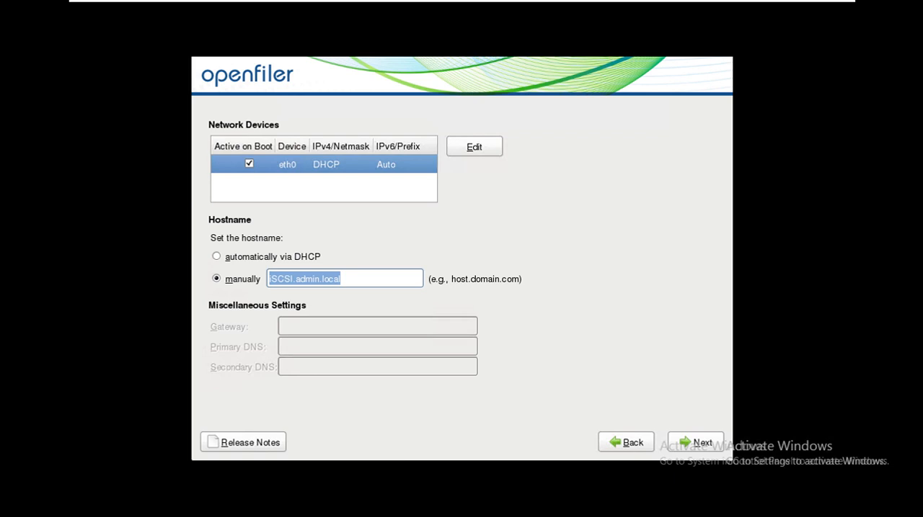
Step: Turn off activation on boot for the eth0 network device
key(Tab)
key(Tab)
Step: Switch eth0's IPv4 to manual configuration with IP address 172.16.0.17 and netmask 255.255.0.0
key(Tab)
key(Tab)
key(space)
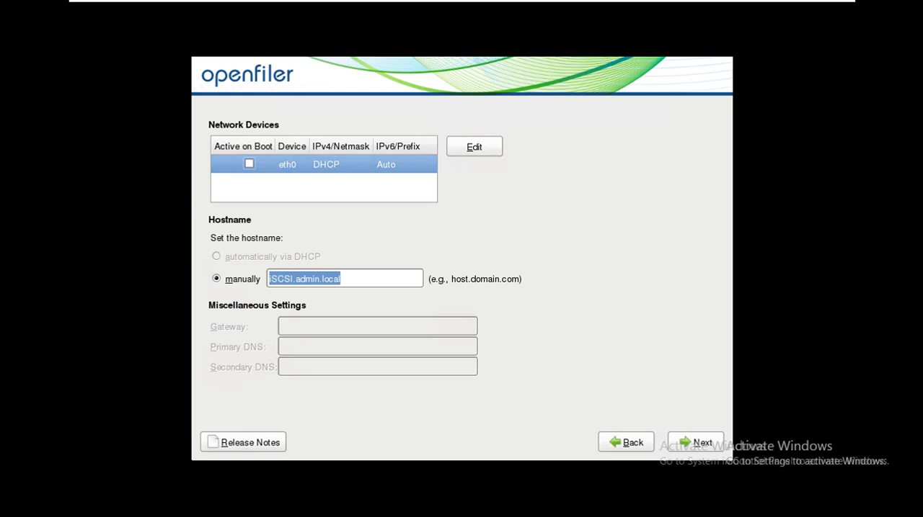
key(Tab)
key(space)
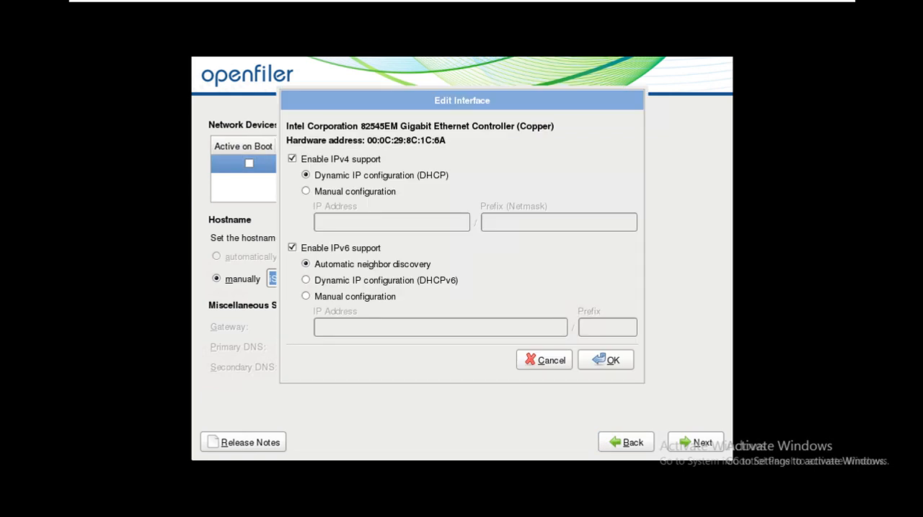
key(Down)
key(Tab)
text(1)
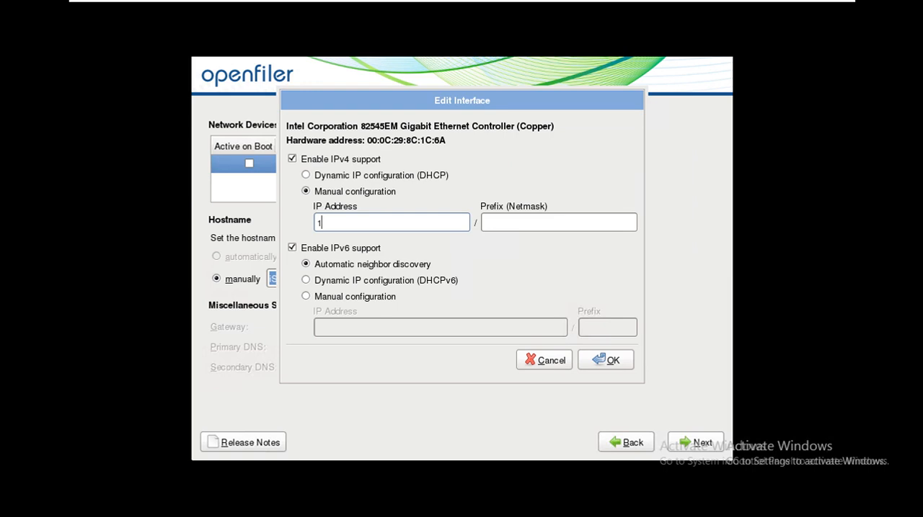
text(72.16.0.17)
key(Tab)
text(255.2)
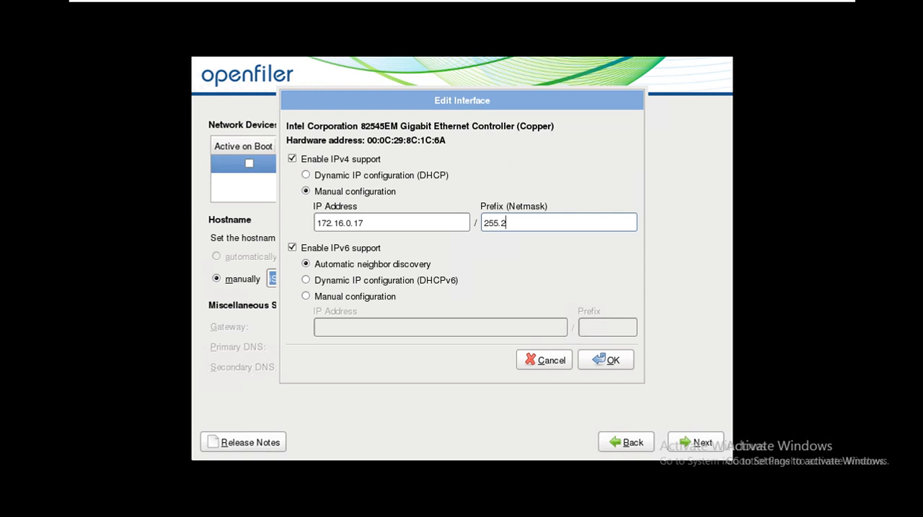
text(55.0.0)
Step: Disable IPv6 support for eth0 and apply the interface settings
key(Tab)
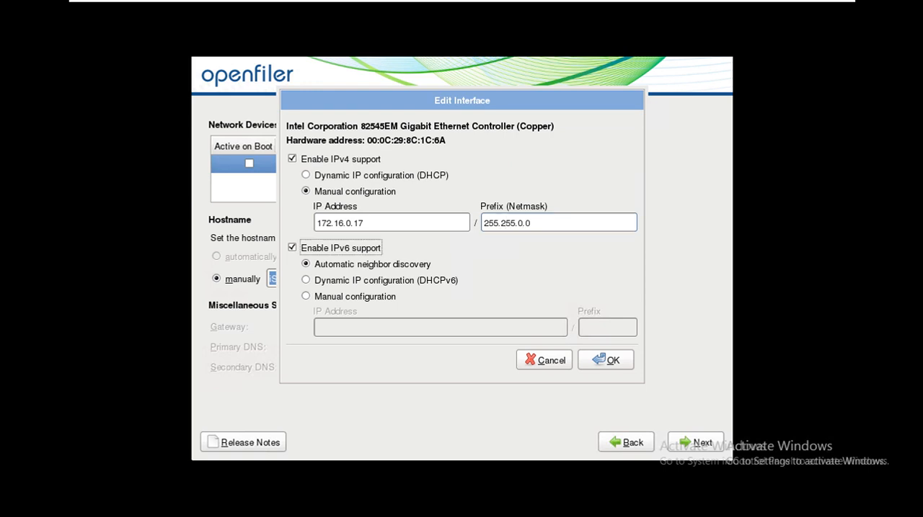
key(space)
key(Tab)
Step: Try to continue the installation, then return to the network settings and make eth0 active on boot
key(Tab)
key(Return)
key(Tab)
key(Tab)
key(Tab)
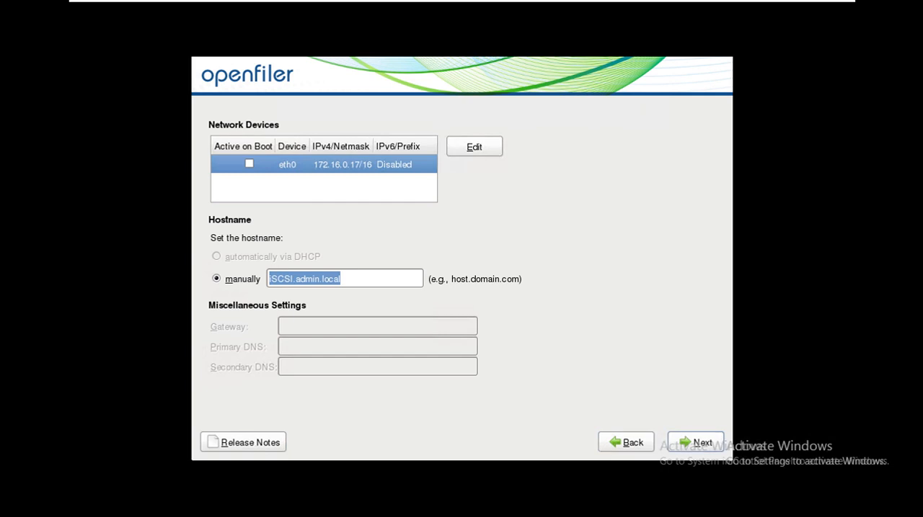
key(Return)
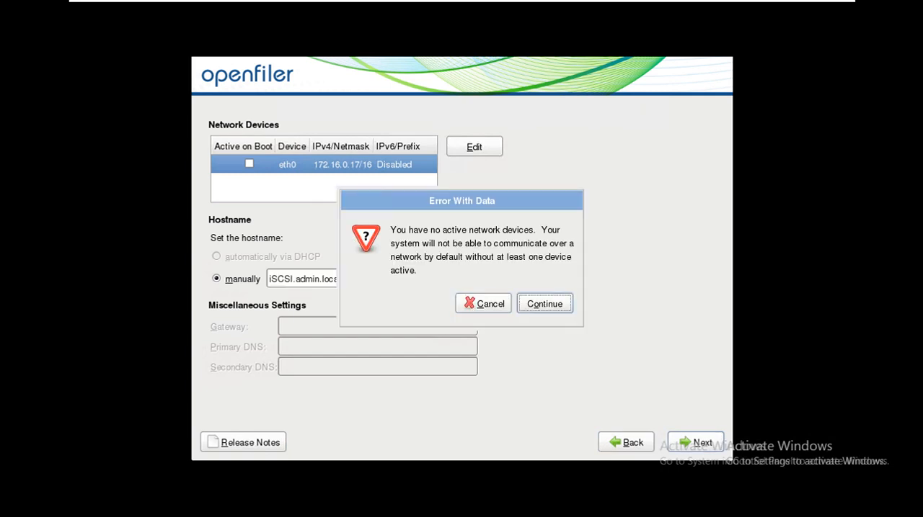
key(Return)
key(Tab)
key(space)
key(Tab)
key(Tab)
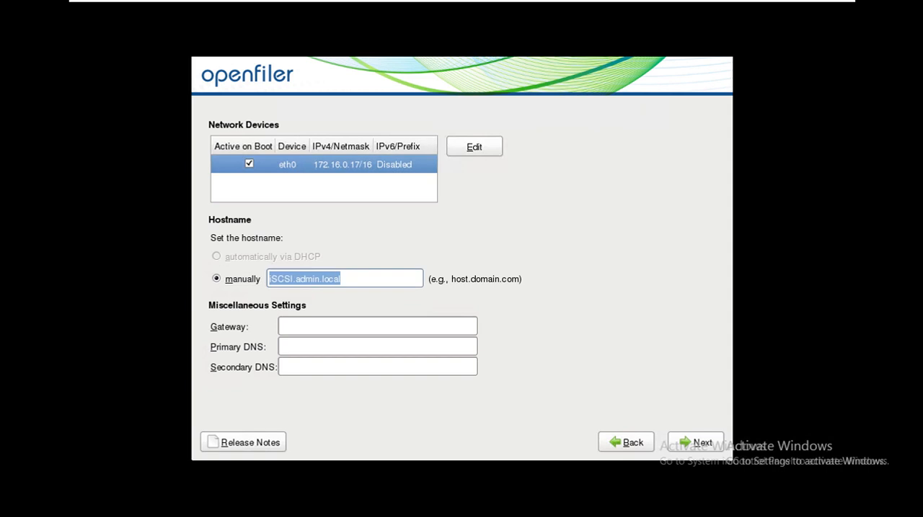
Step: Set the primary DNS to 172.16.0.1 and continue the installation without specifying a gateway
key(Tab)
key(Tab)
text(172.16.0.1)
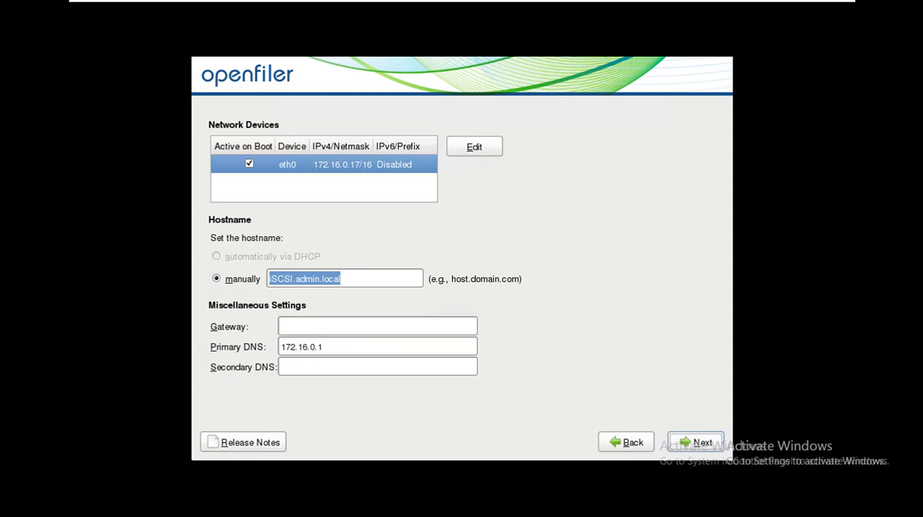
click(695, 443)
key(Tab)
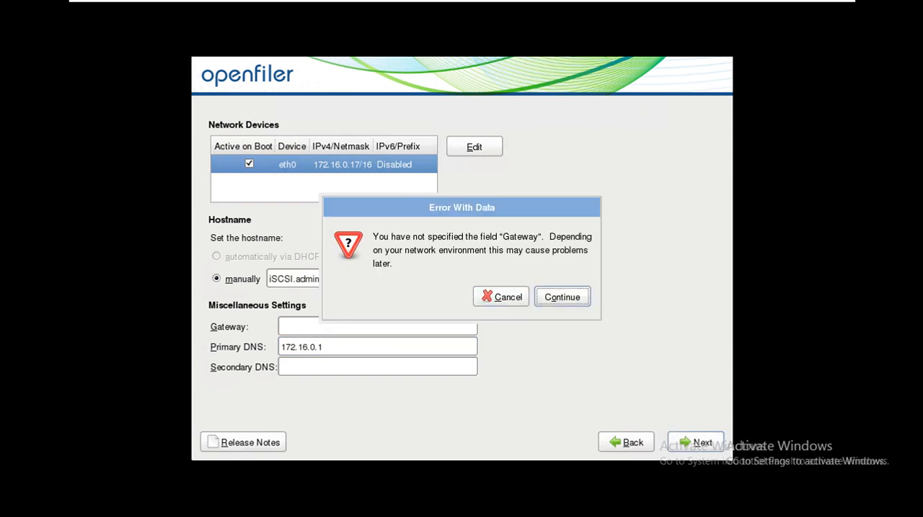
key(Return)
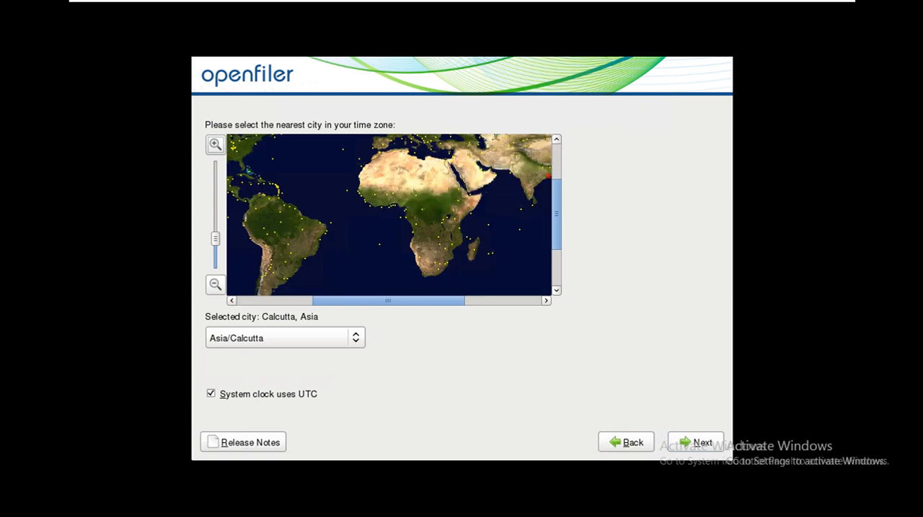
Step: Accept the Asia/Calcutta time zone with the system clock using UTC and continue the installation
key(Tab)
key(Tab)
key(Tab)
key(Tab)
key(Tab)
key(Tab)
key(Tab)
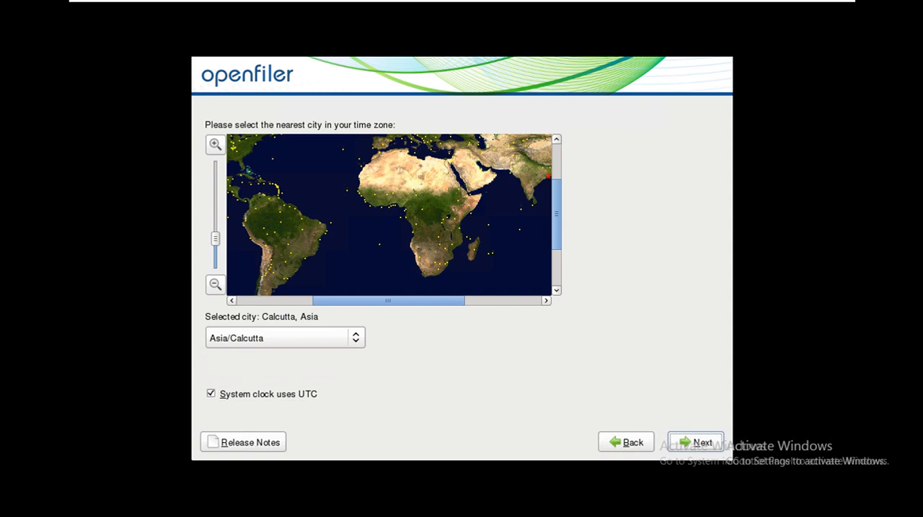
key(Return)
Step: Enter the root account password, repeat it for confirmation, and submit it
text(admin)
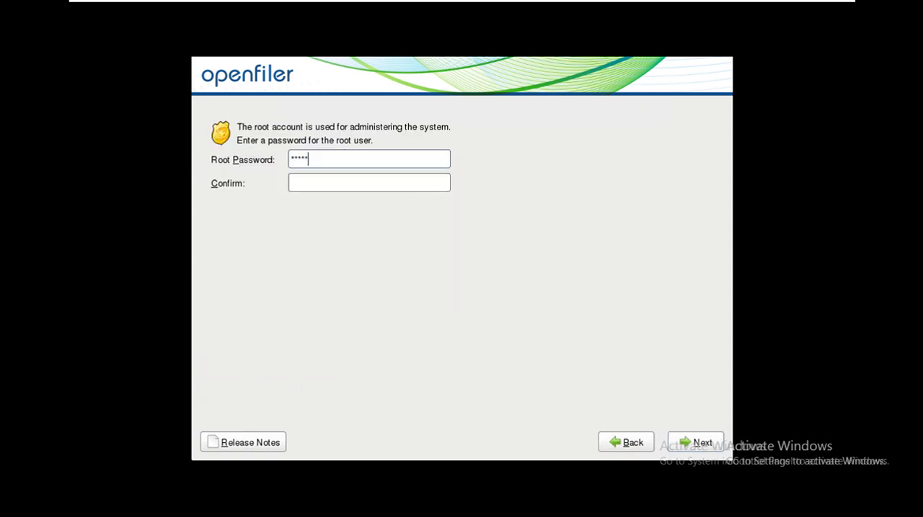
text(123)
key(Tab)
text(admin123)
key(Tab)
key(Tab)
key(Return)
key(Return)
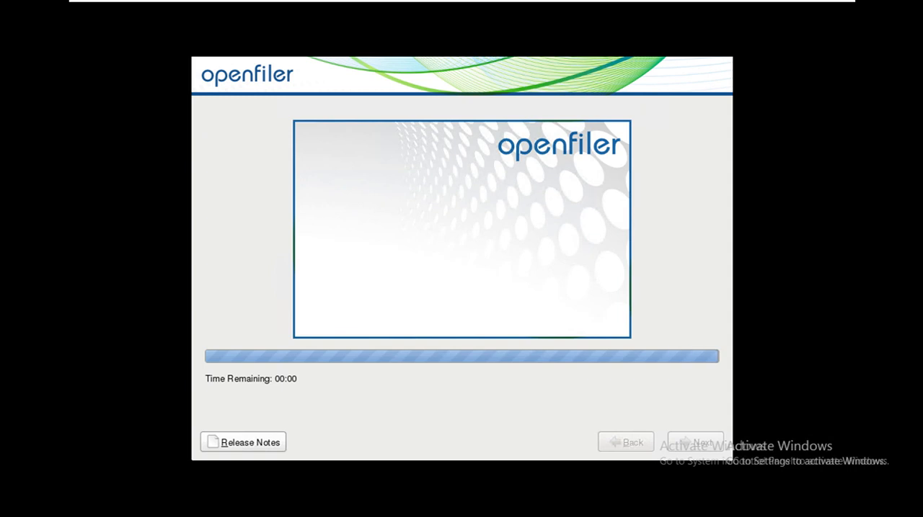
Step: Start the Openfiler installation and reboot the virtual machine once it completes
click(696, 443)
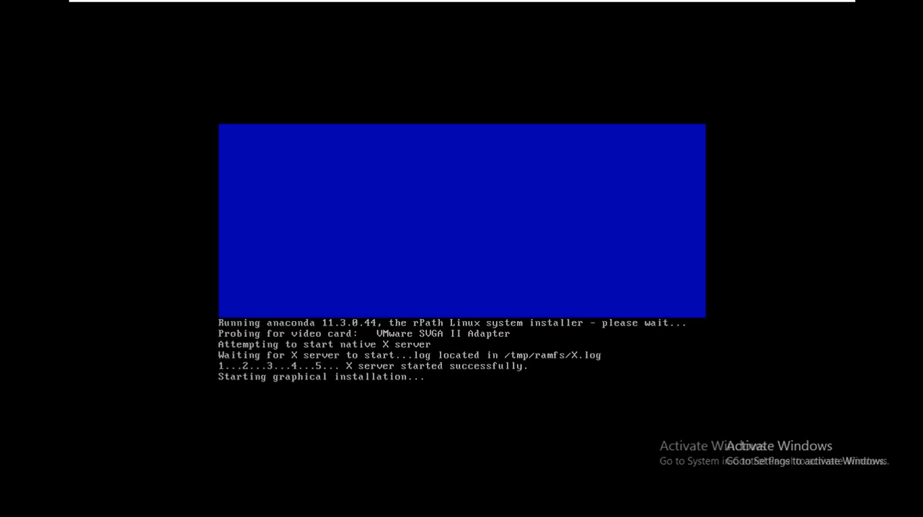
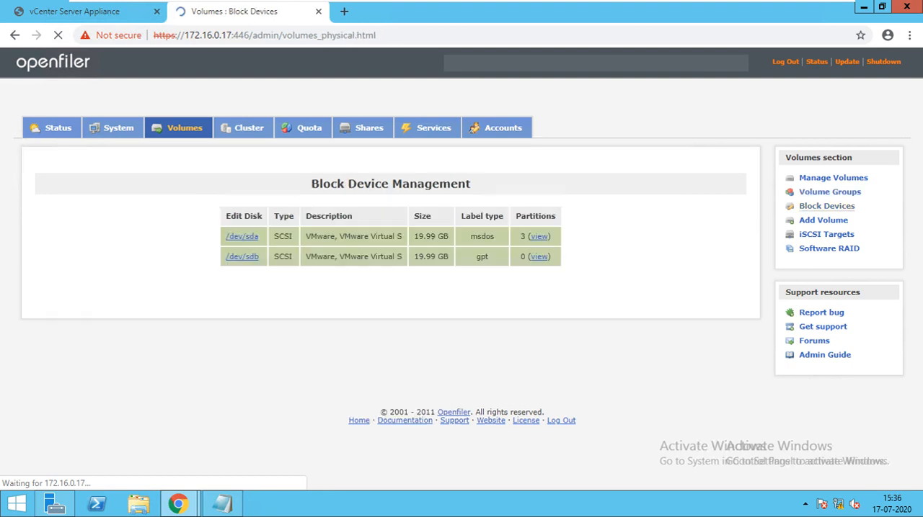
Step: Create a primary physical volume partition on /dev/sdb spanning cylinders 1 to 2610
click(242, 257)
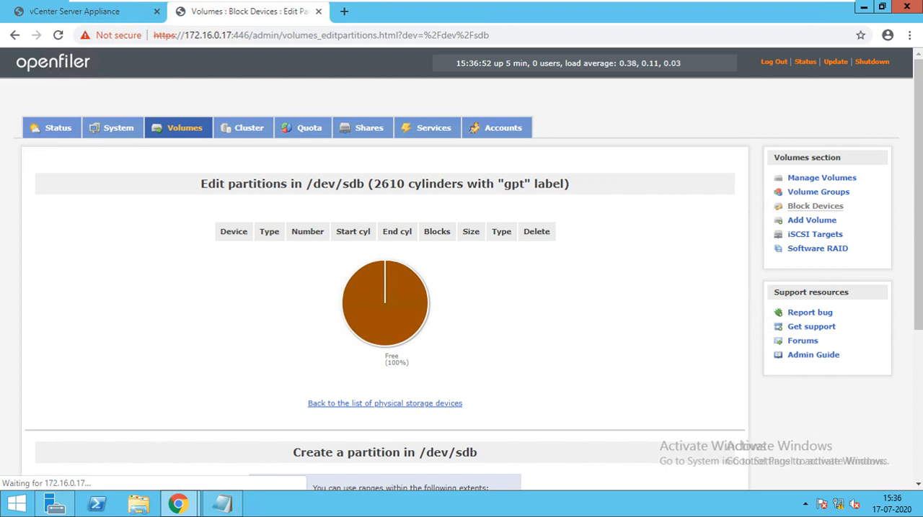
scroll(461, 270, down, 1)
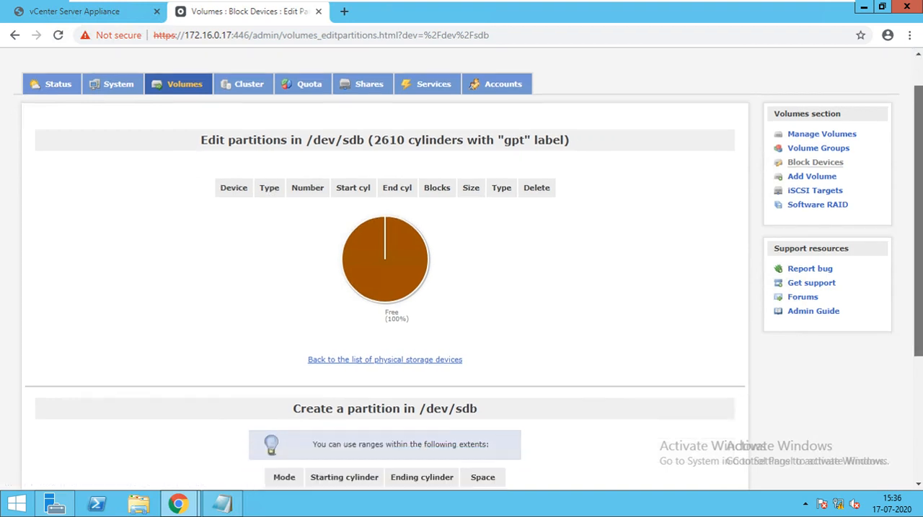
scroll(461, 270, down, 1)
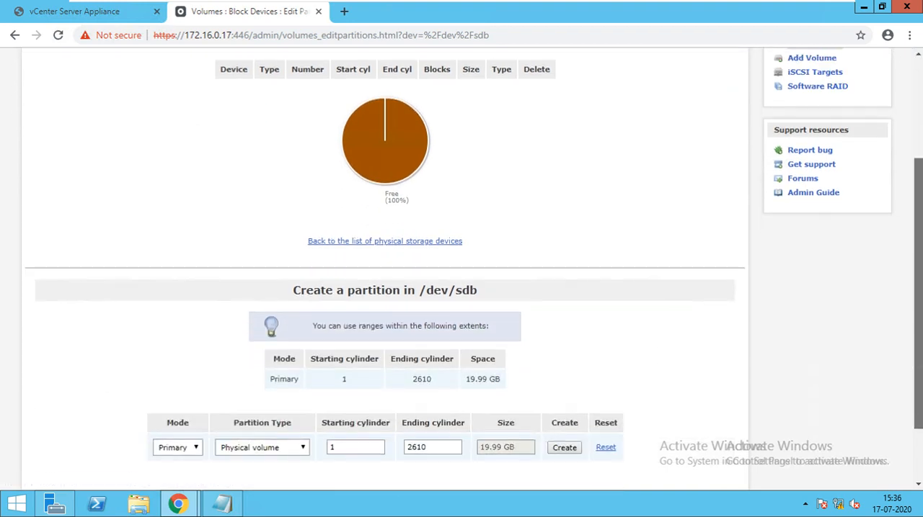
scroll(461, 269, down, 1)
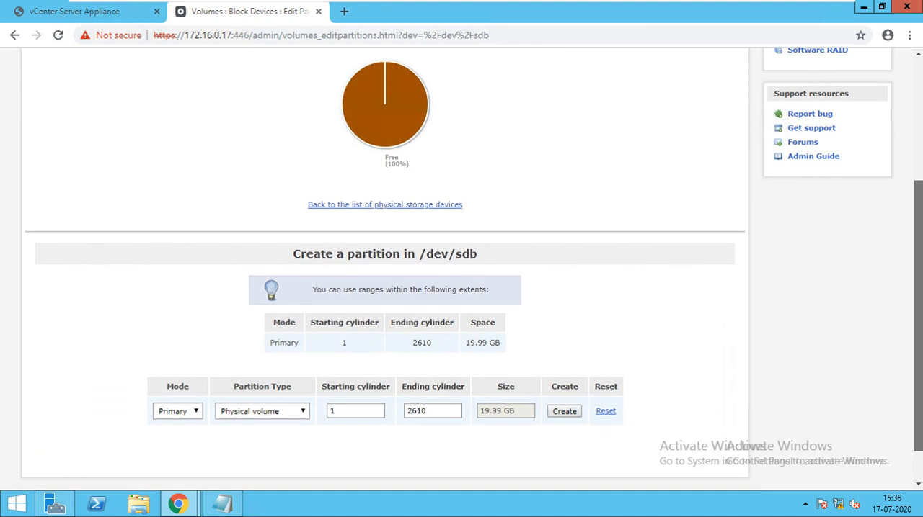
scroll(462, 270, down, 1)
scroll(565, 366, down, 1)
click(564, 367)
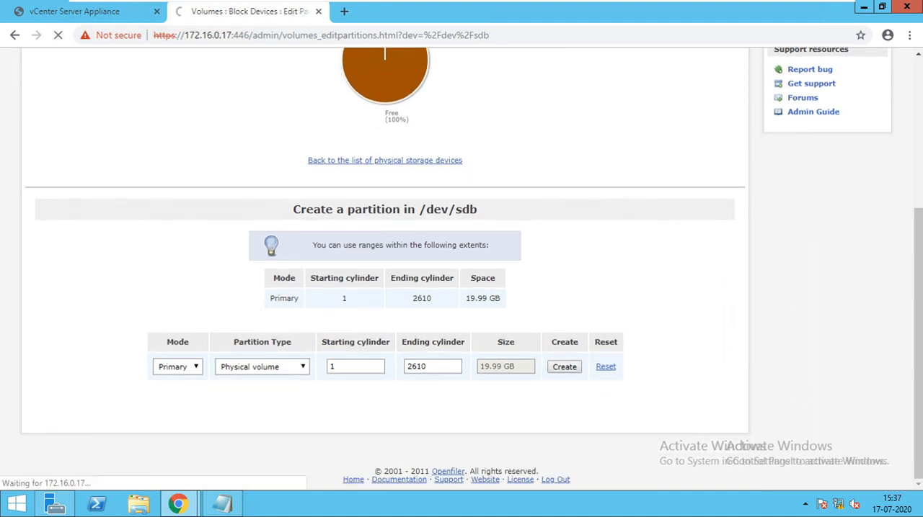
drag(918, 343, 918, 237)
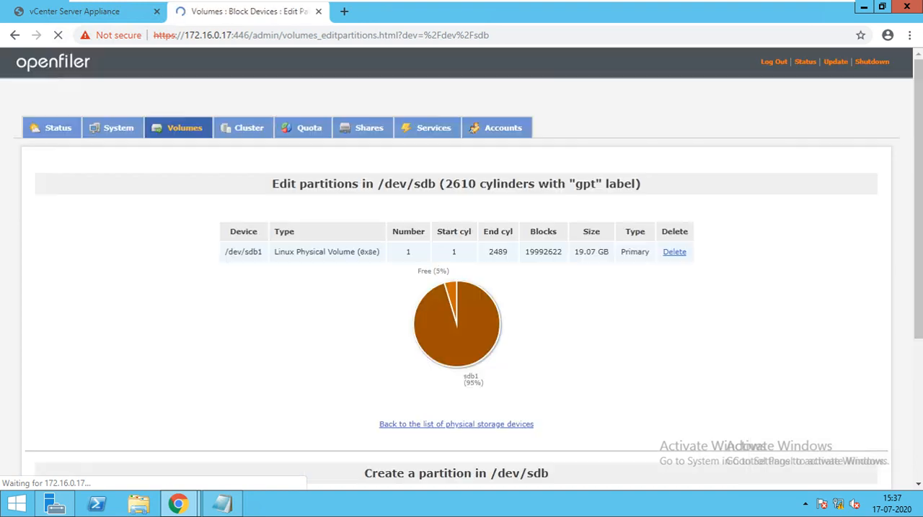
drag(203, 252, 248, 252)
Step: Create a volume group named iSCSI-Disk-1 containing the physical volume /dev/sdb1
click(821, 178)
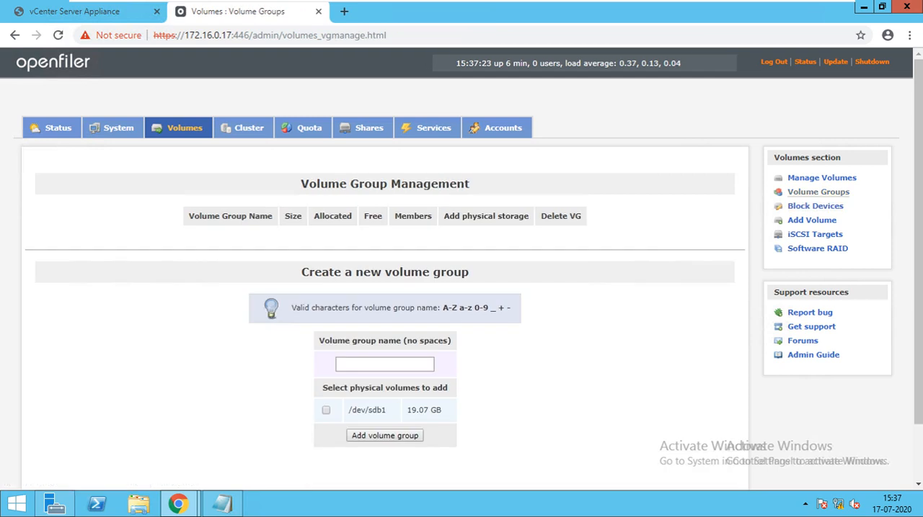
scroll(461, 289, down, 1)
scroll(461, 289, down, 2)
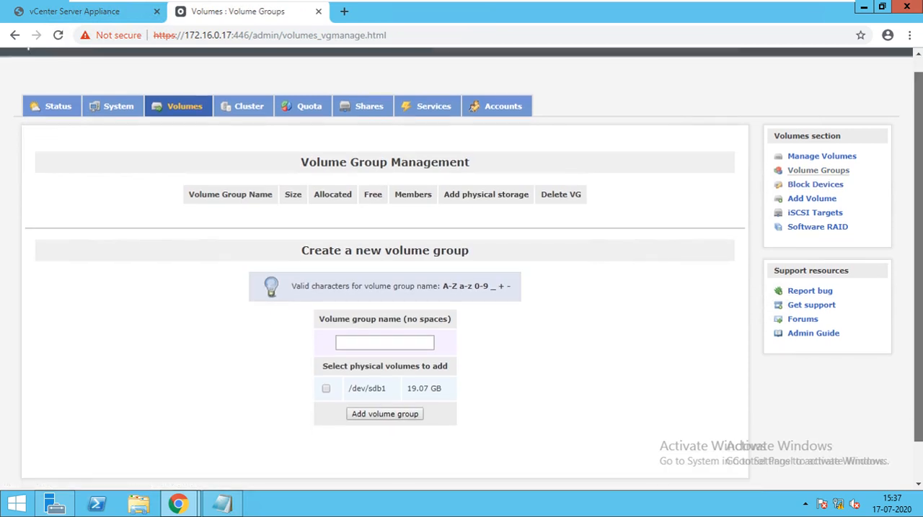
scroll(462, 288, down, 2)
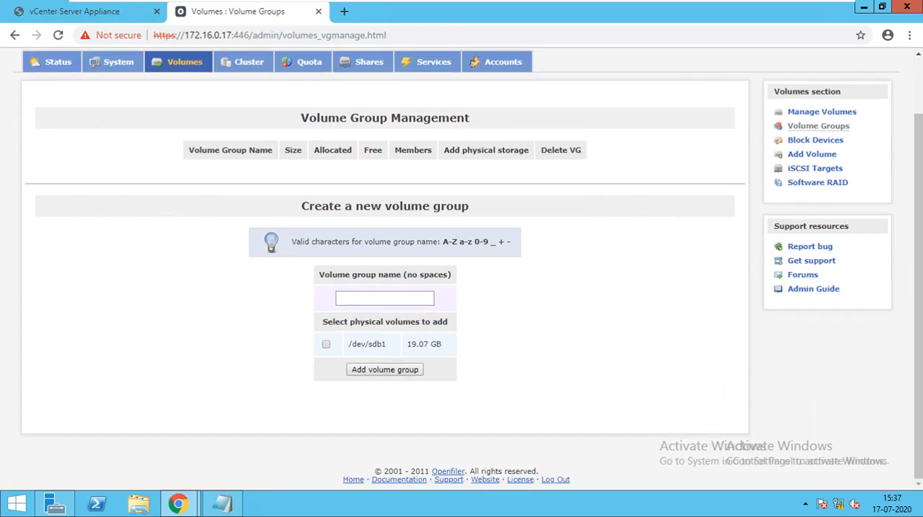
click(385, 298)
text(iSCS)
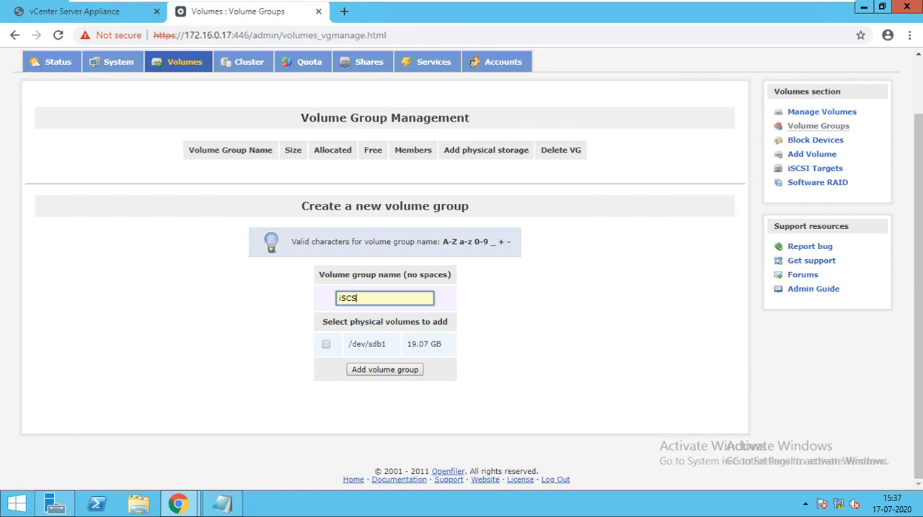
text(I-Disk-1)
click(326, 344)
click(384, 369)
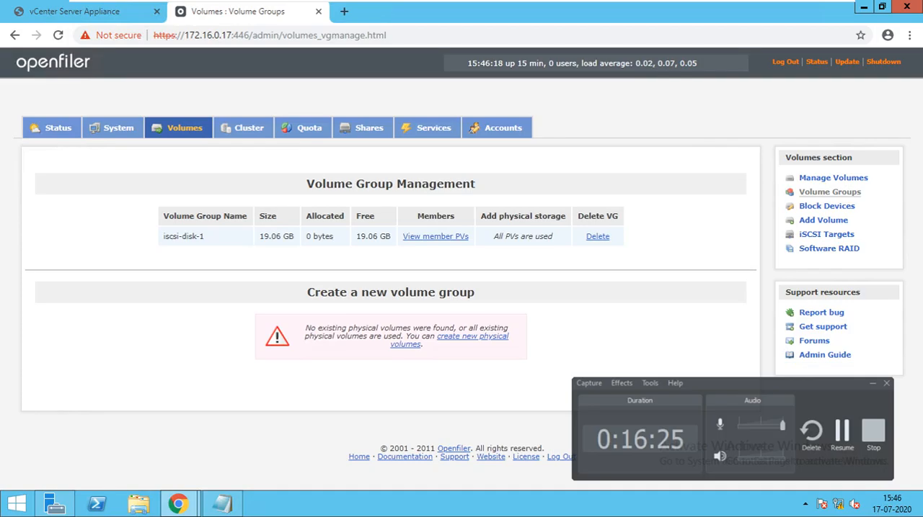
Step: Start adding a volume in the volume group iscsi-disk-1 and name it Disk-01
click(472, 336)
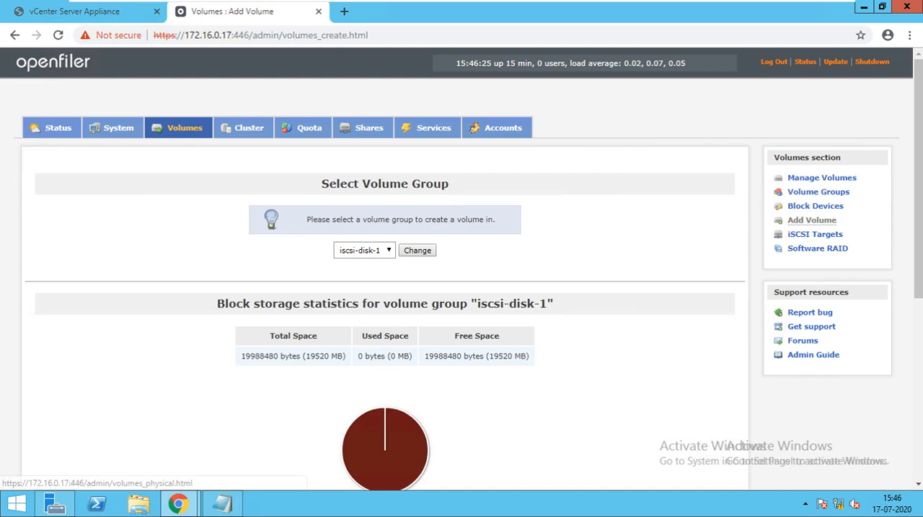
scroll(461, 269, down, 2)
scroll(461, 268, down, 2)
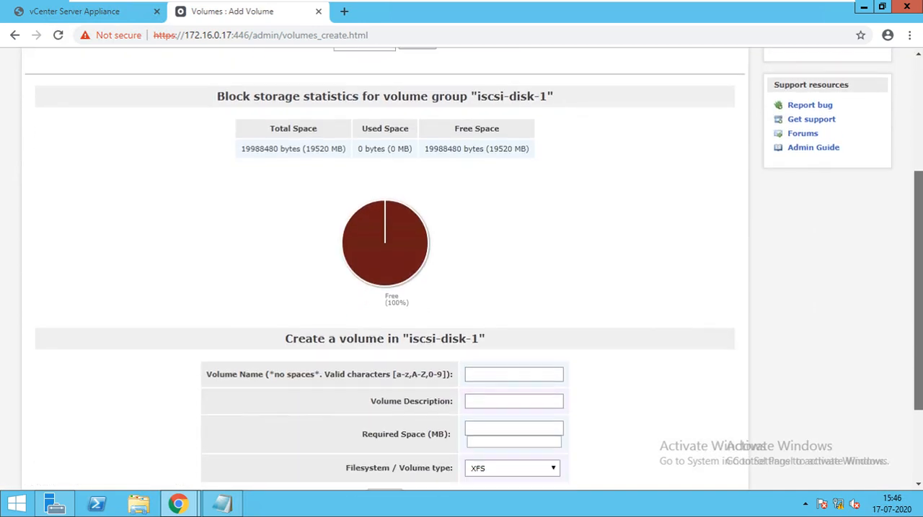
scroll(462, 269, down, 1)
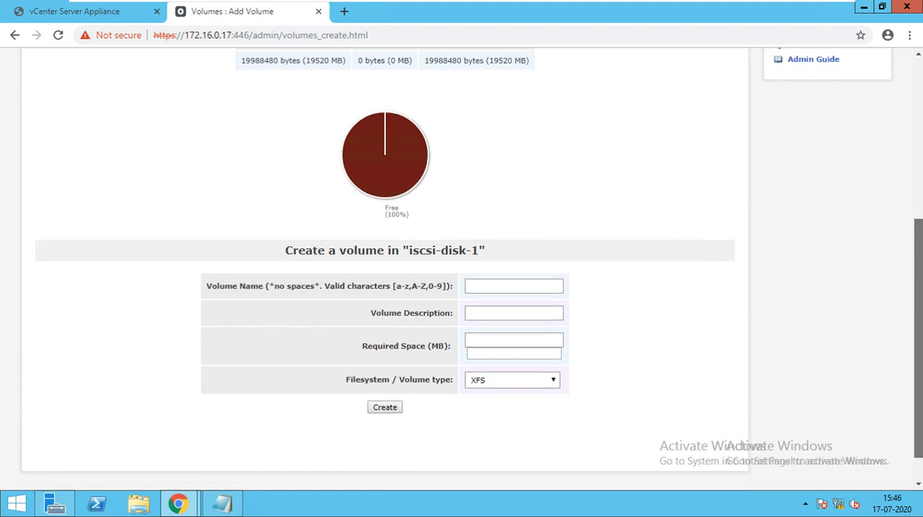
click(514, 286)
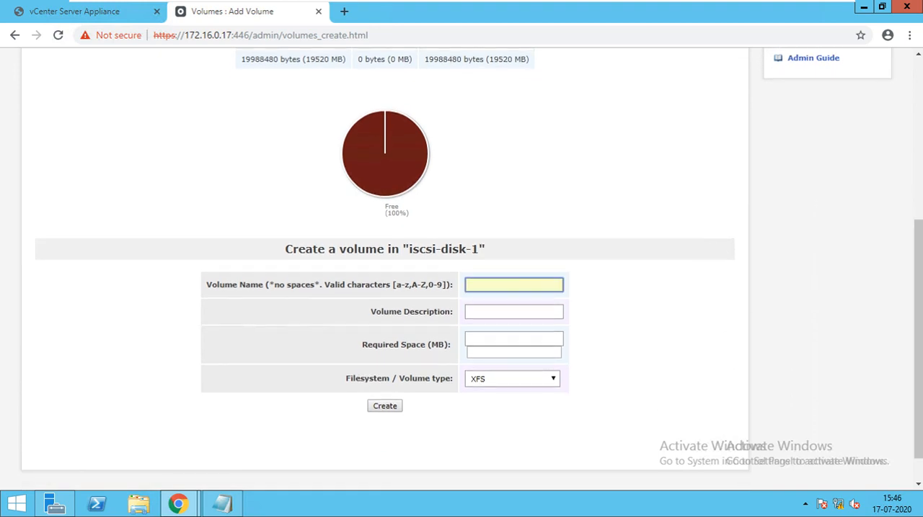
text(Disk-01)
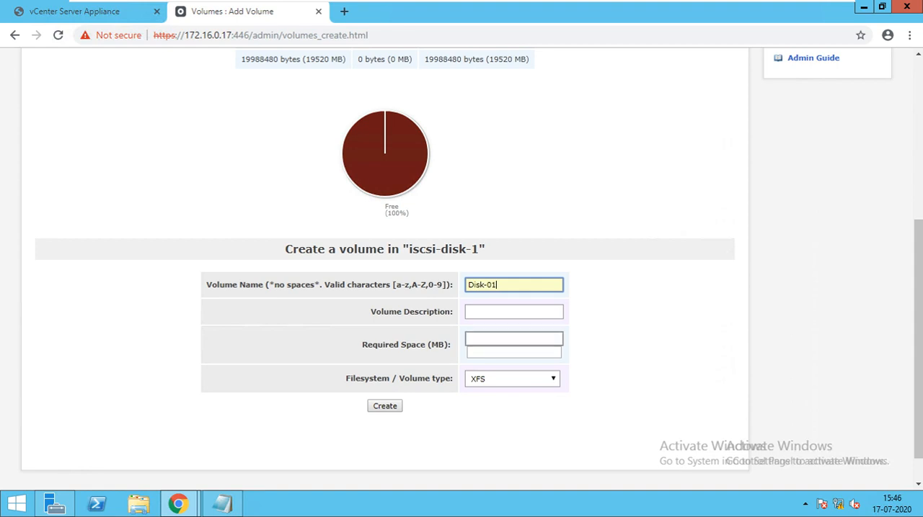
Step: Set the required space of the new Disk-01 volume to 19000 MB
click(513, 339)
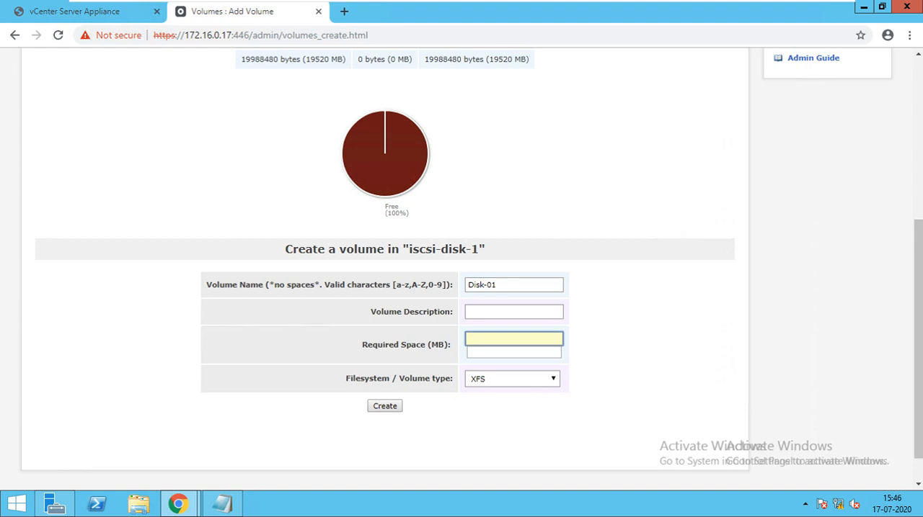
text(29000)
mouse_move(917, 339)
mouse_down()
mouse_move(917, 322)
mouse_move(918, 347)
mouse_up()
key(BackSpace)
key(BackSpace)
key(BackSpace)
key(BackSpace)
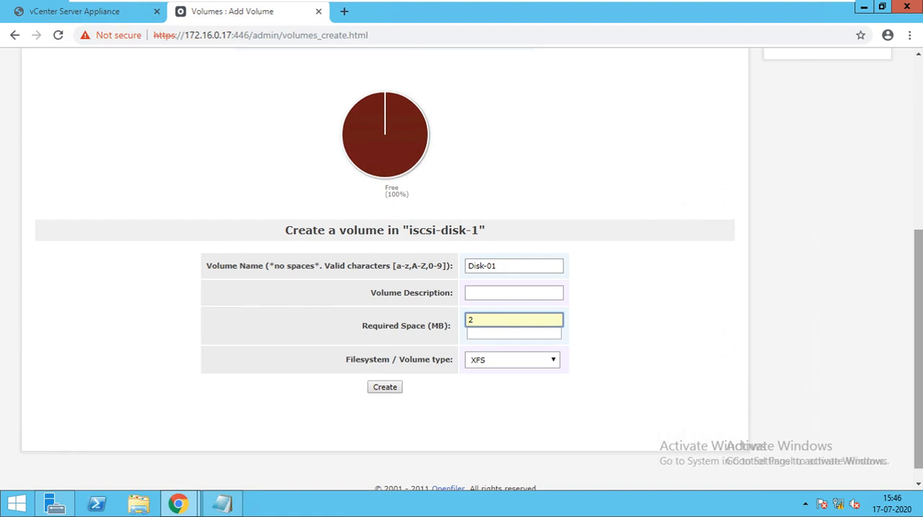
text(19000)
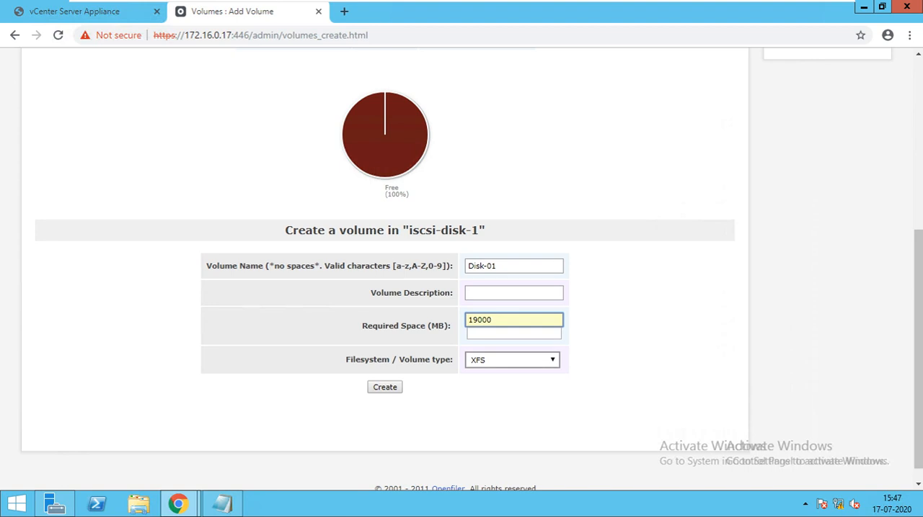
Step: Choose the iSCSI block type for the Disk-01 volume, create it, and check it in the volume list
click(512, 361)
click(506, 396)
click(385, 388)
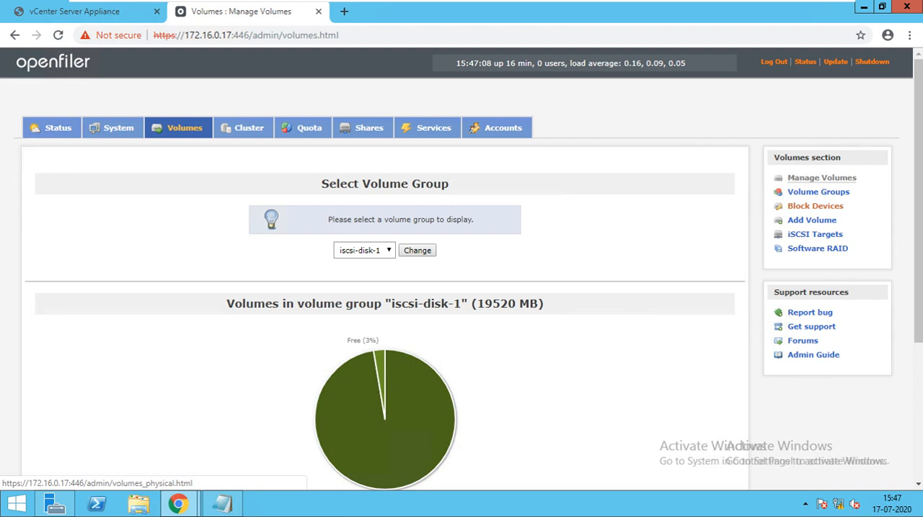
scroll(461, 288, down, 3)
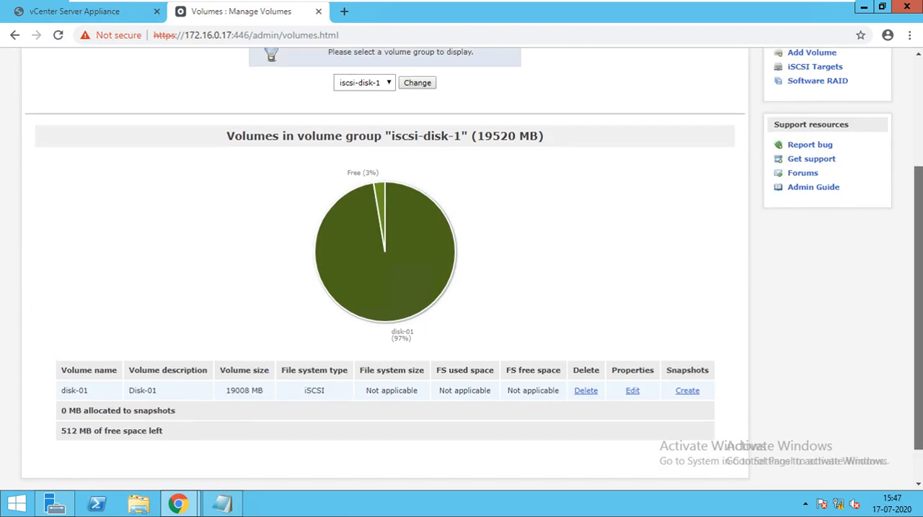
Step: Open the service management list and examine the boot and current status of the iSCSI Target and iSCSI Initiator services
scroll(462, 268, up, 2)
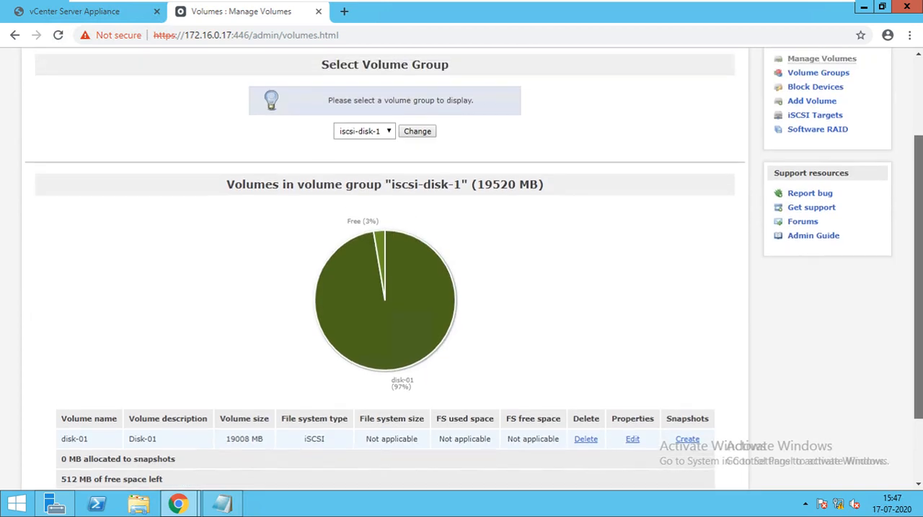
scroll(433, 216, up, 1)
click(434, 82)
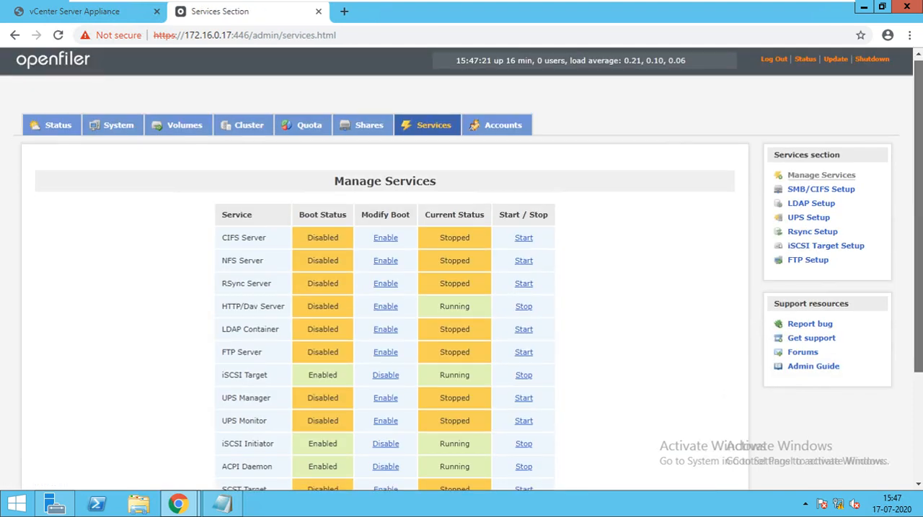
scroll(462, 269, down, 1)
scroll(461, 268, down, 2)
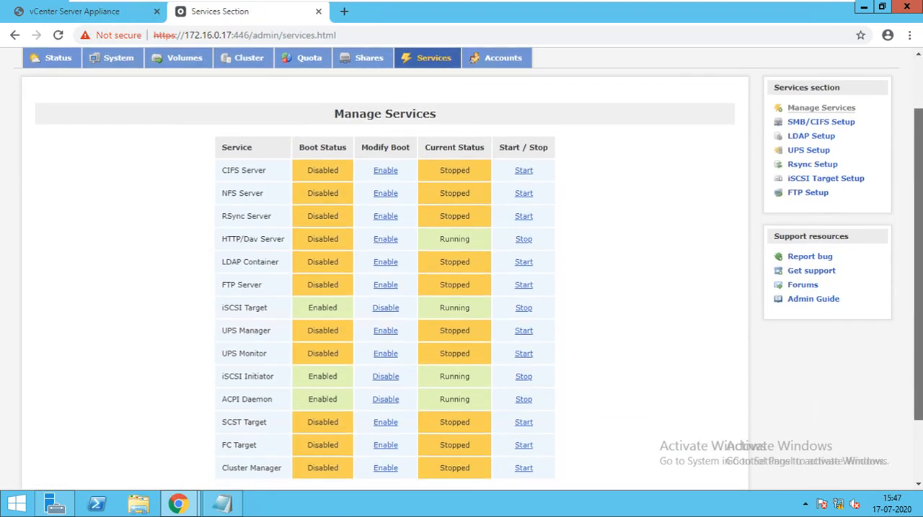
scroll(461, 268, down, 1)
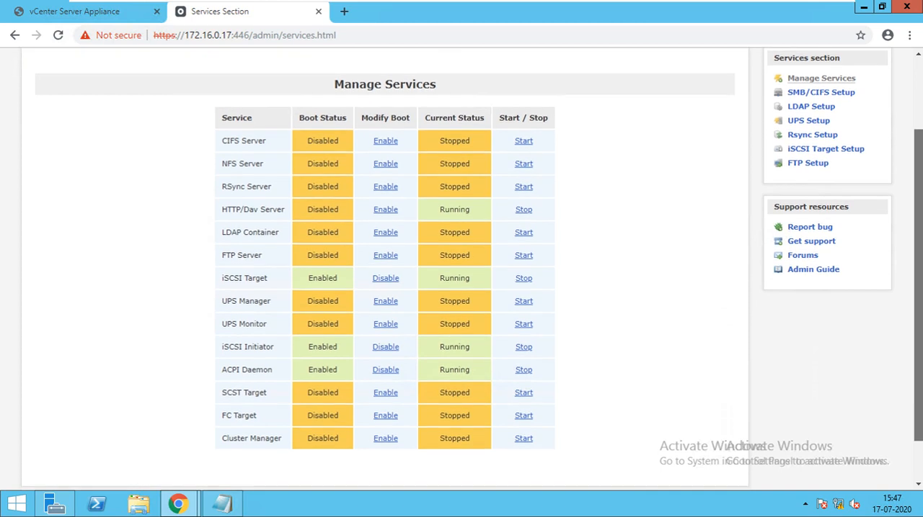
scroll(462, 269, down, 1)
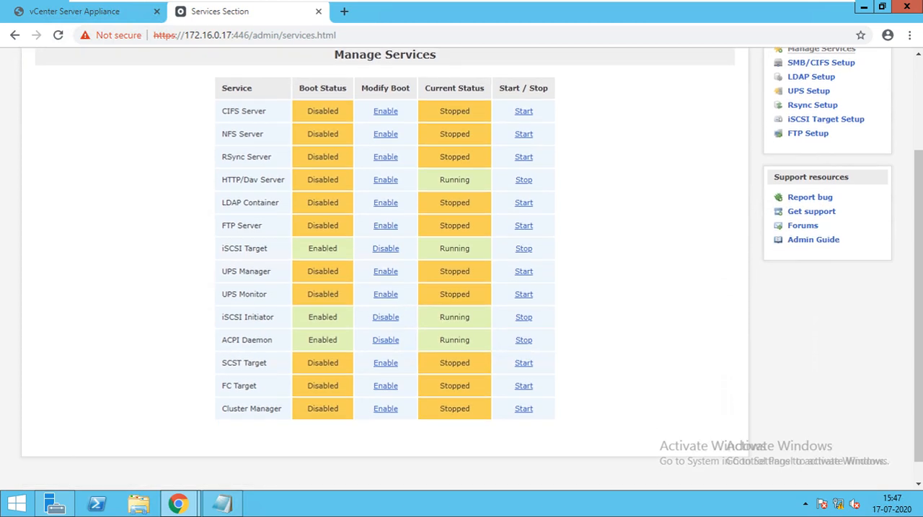
scroll(461, 268, up, 1)
scroll(461, 268, up, 1)
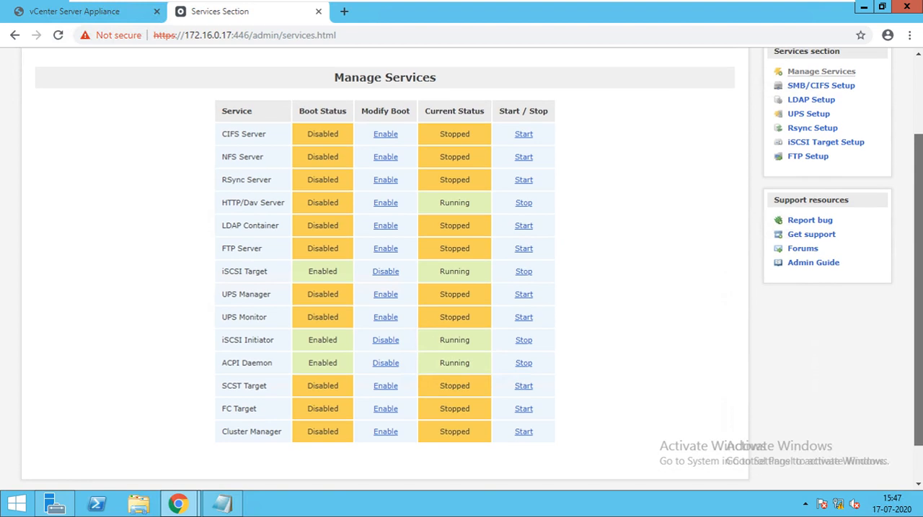
Step: Add the iSCSI target iqn.2006-01.com.openfiler:tsn.3794d8579849 and review its attribute settings
click(184, 65)
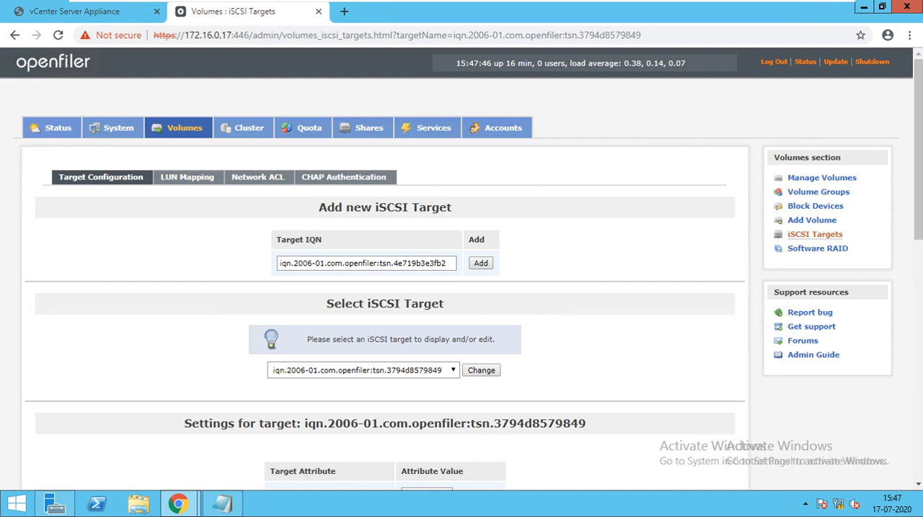
scroll(461, 288, down, 3)
scroll(461, 288, down, 4)
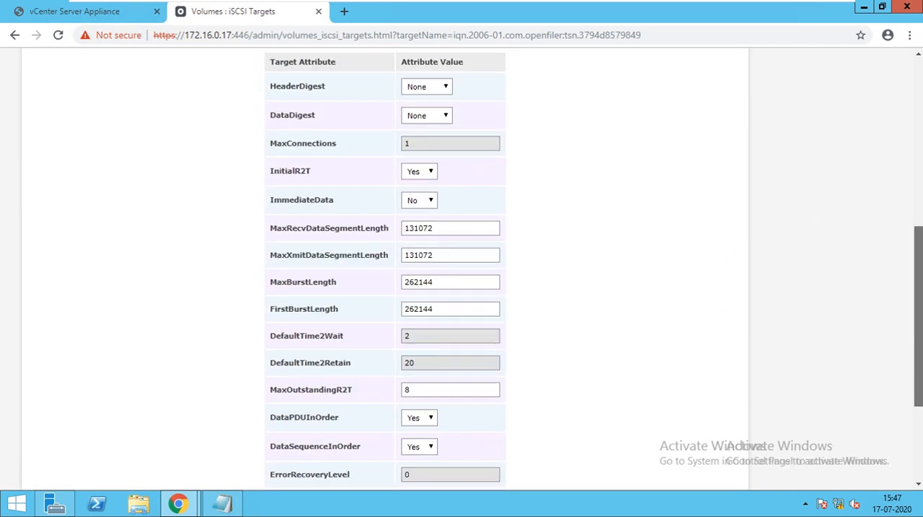
scroll(461, 288, down, 1)
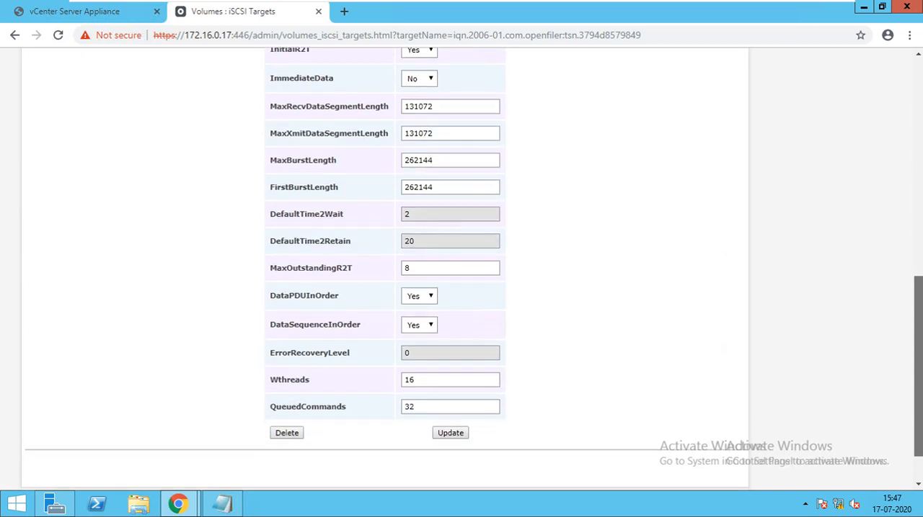
scroll(461, 288, down, 1)
scroll(461, 289, up, 6)
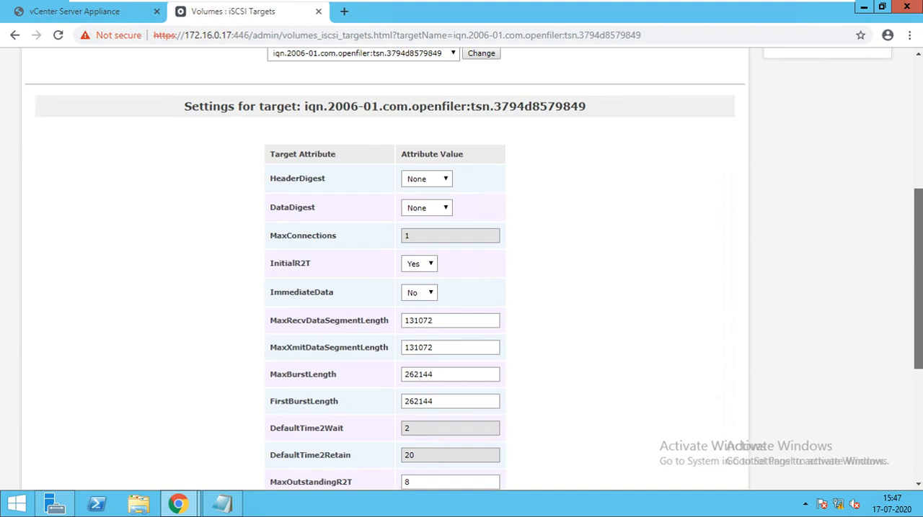
scroll(461, 288, up, 3)
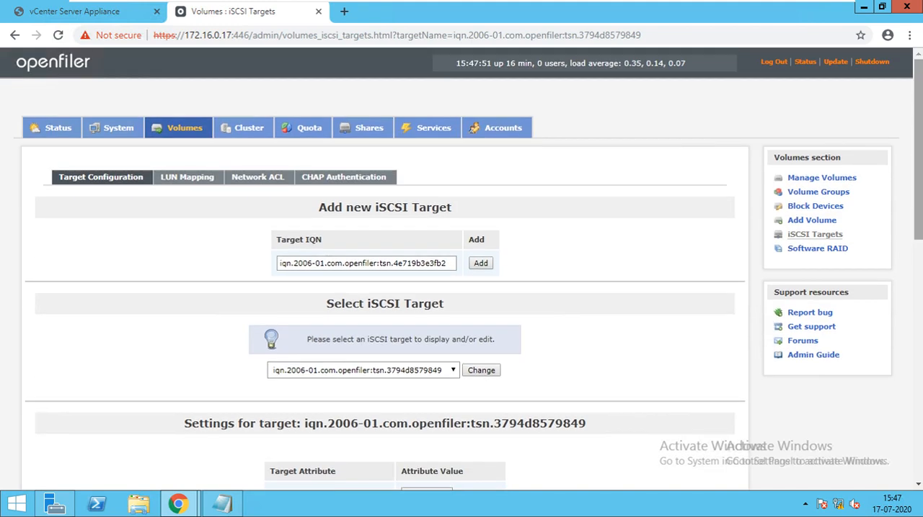
Step: Map the Disk-01 LUN to the iSCSI target using write-thru R/W mode and blockio transfer mode
click(187, 177)
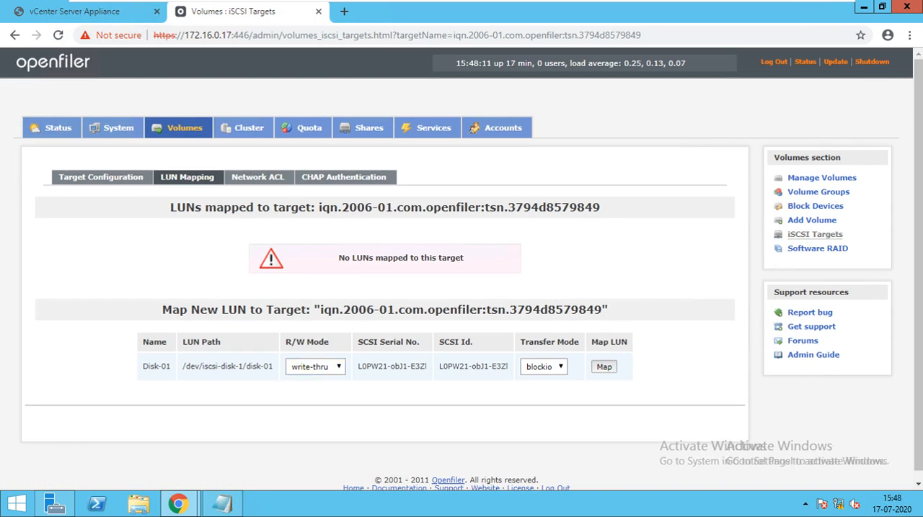
click(604, 366)
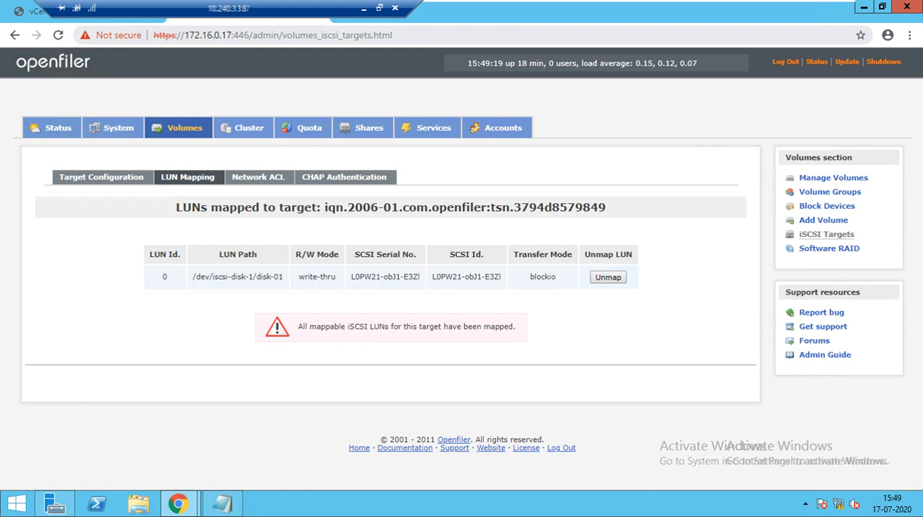
key(ctrl+t)
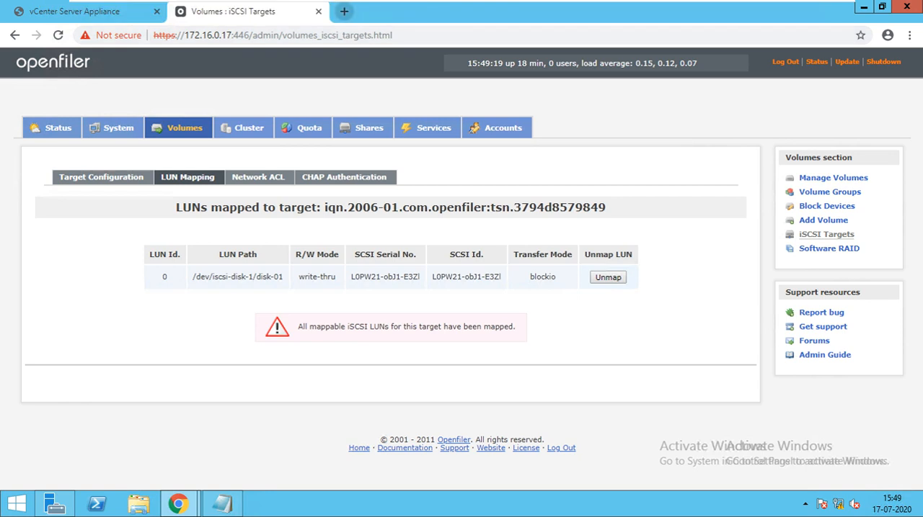
text(h)
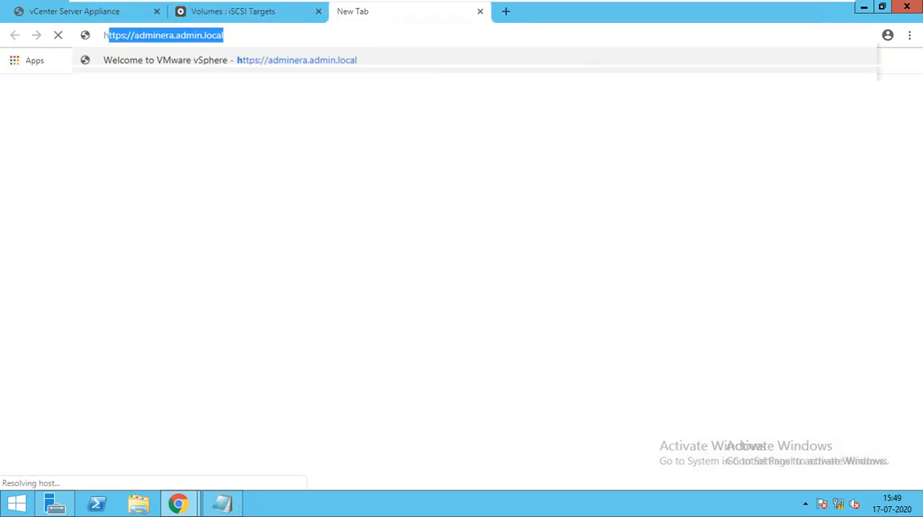
text(ttps:)
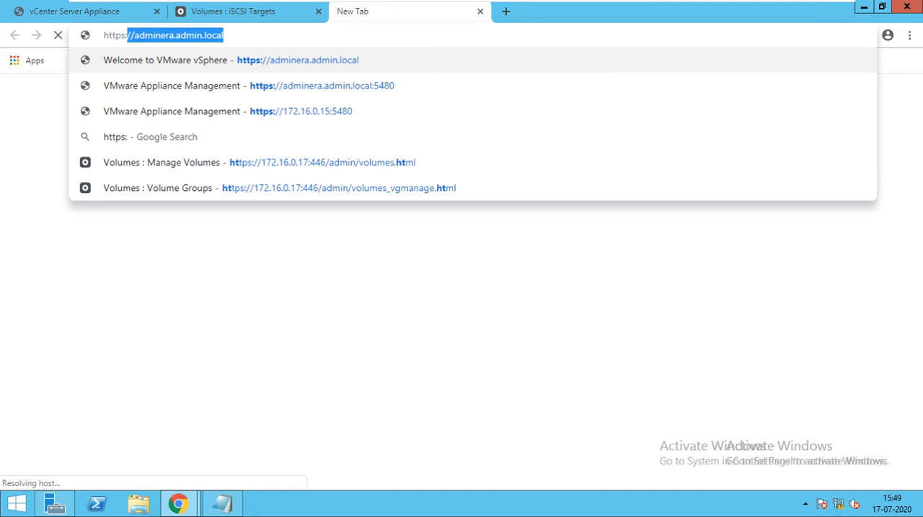
text(//172.16.0.4)
key(Return)
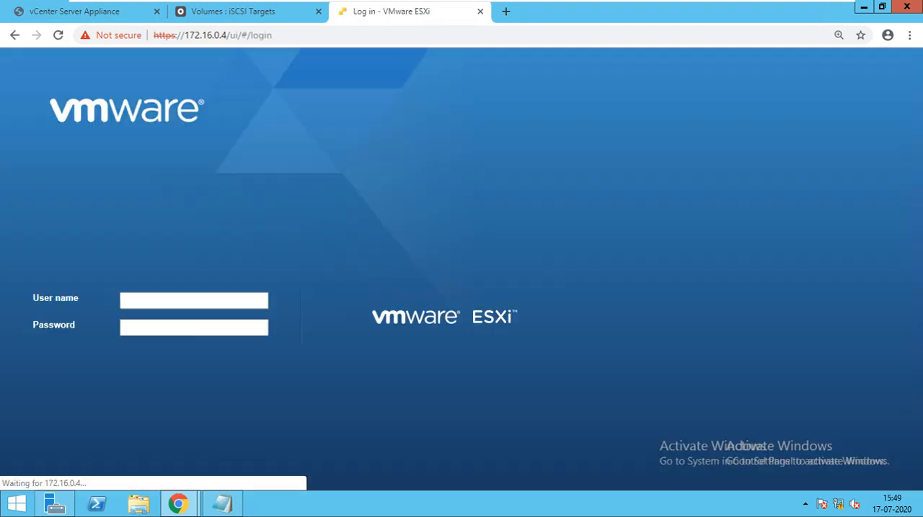
Step: Log in to the ESXi host as root, entering the account password
click(194, 300)
text(roo)
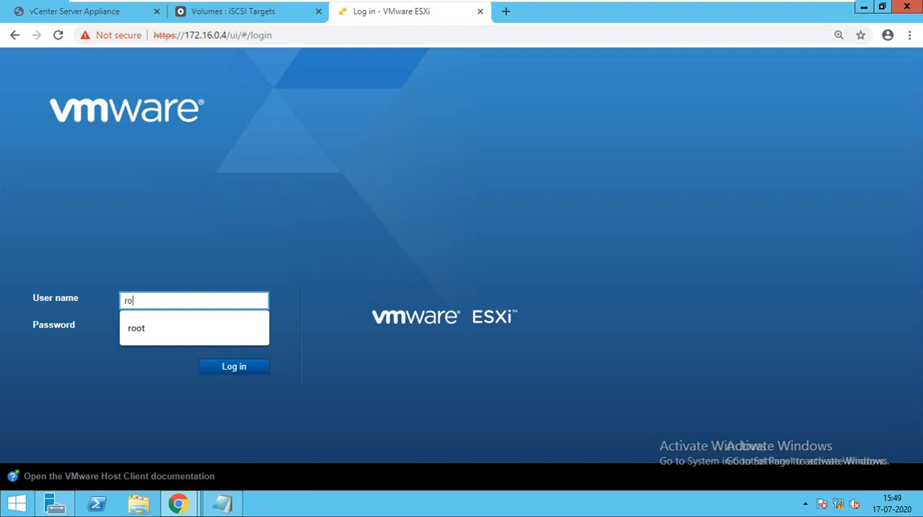
text(t)
key(Tab)
text(*******)
key(Return)
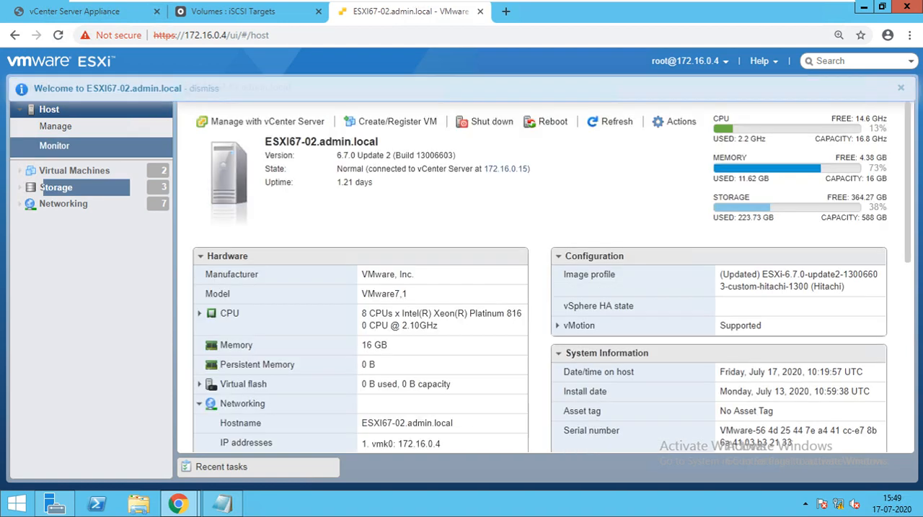
Step: Open the iSCSI configuration of the vmhba65 software adapter in the host's storage adapters and go to its dynamic targets
click(55, 187)
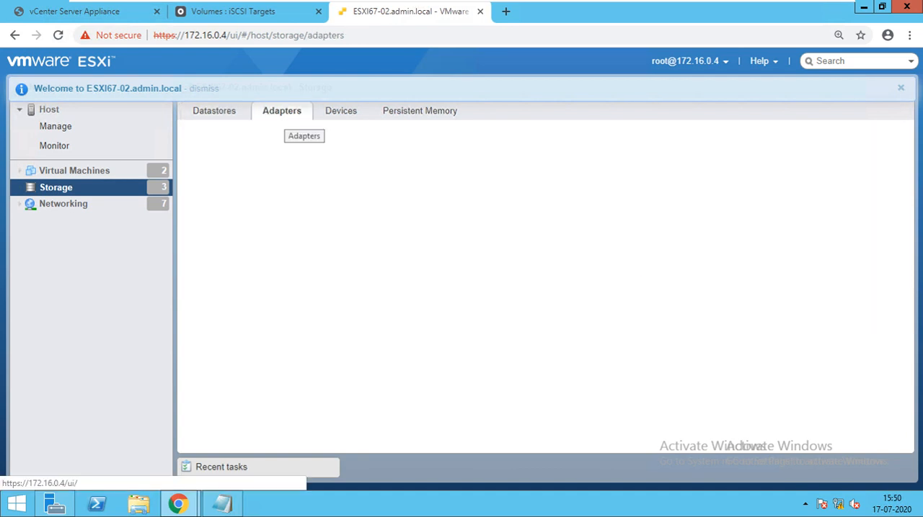
click(303, 239)
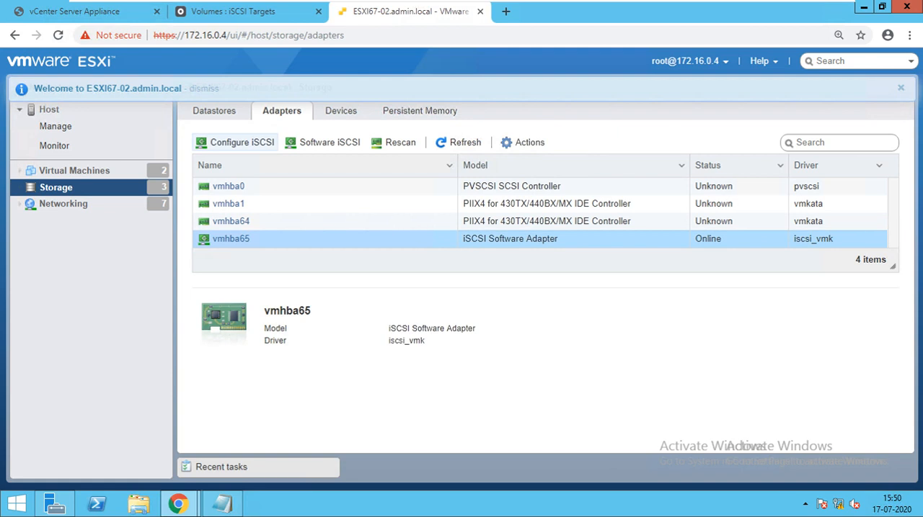
click(241, 142)
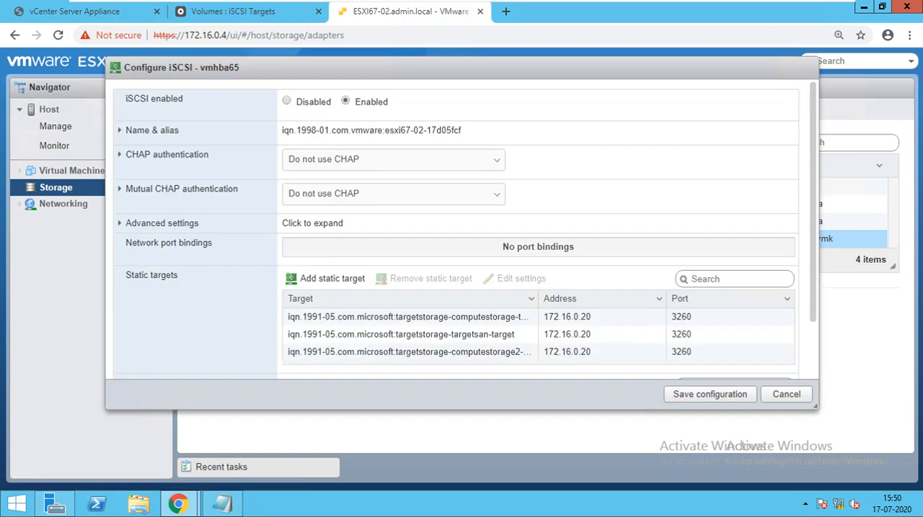
scroll(464, 231, down, 2)
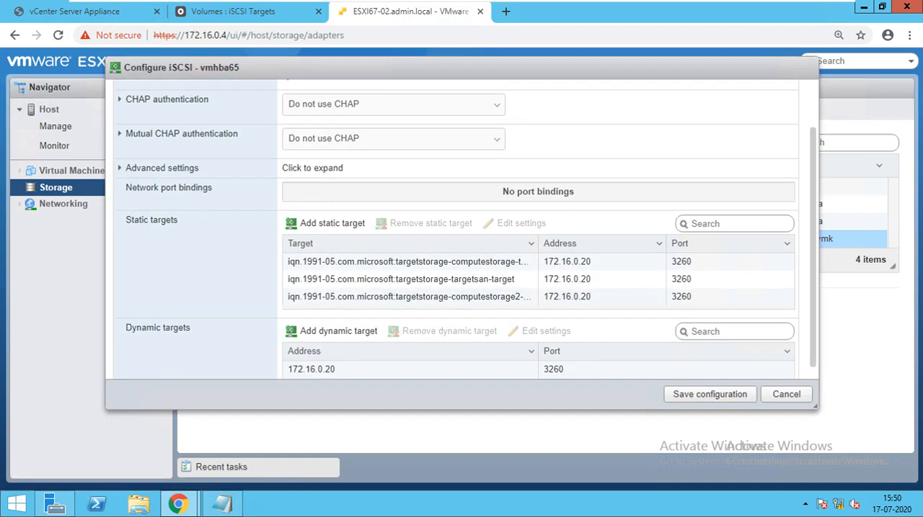
Step: Add a dynamic target with address 172.16.0.17 and save the iSCSI configuration
click(332, 321)
click(339, 376)
text(712)
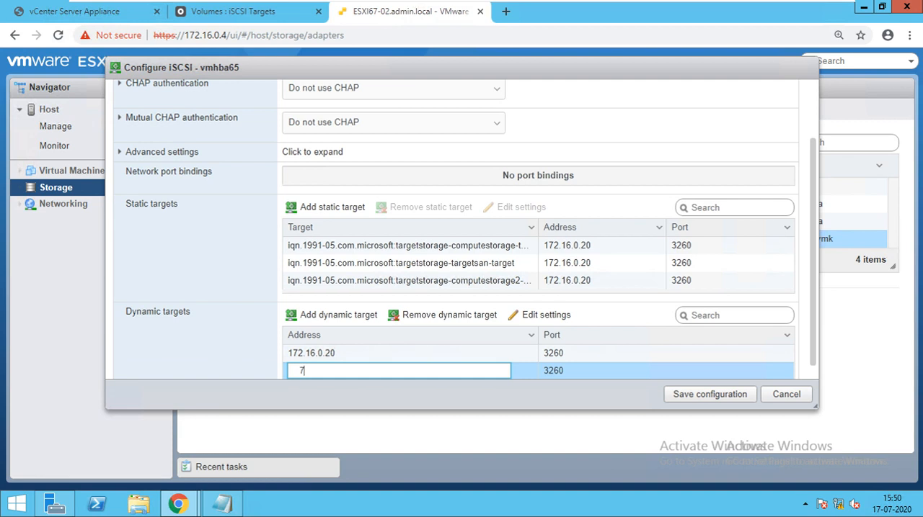
key(BackSpace)
key(BackSpace)
key(BackSpace)
text(172.16.0.17)
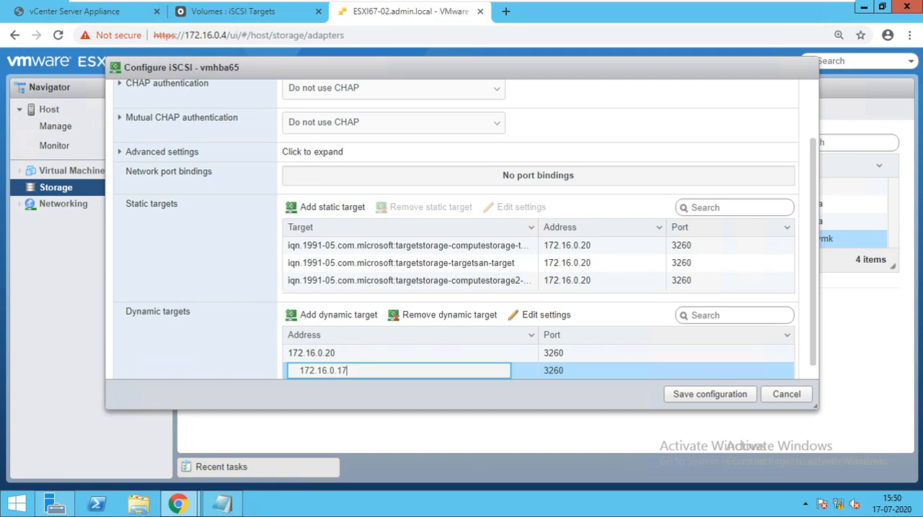
scroll(456, 245, up, 1)
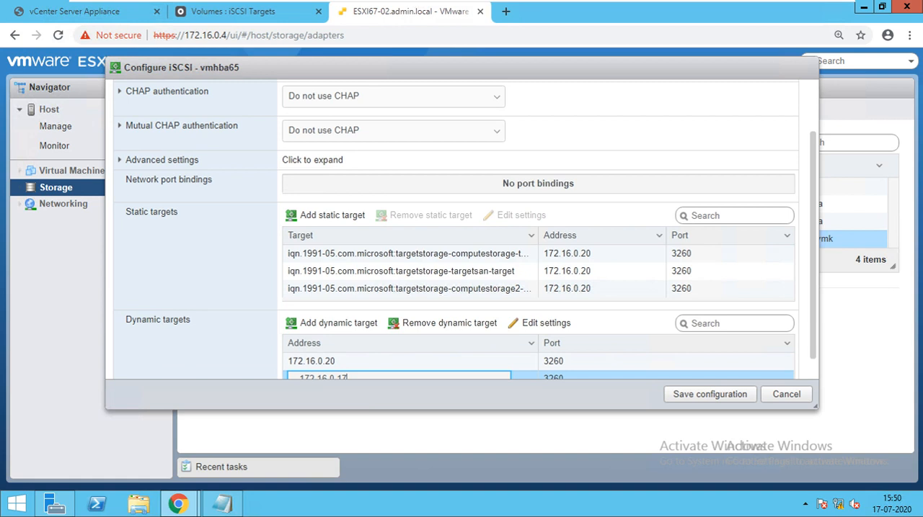
scroll(464, 230, down, 2)
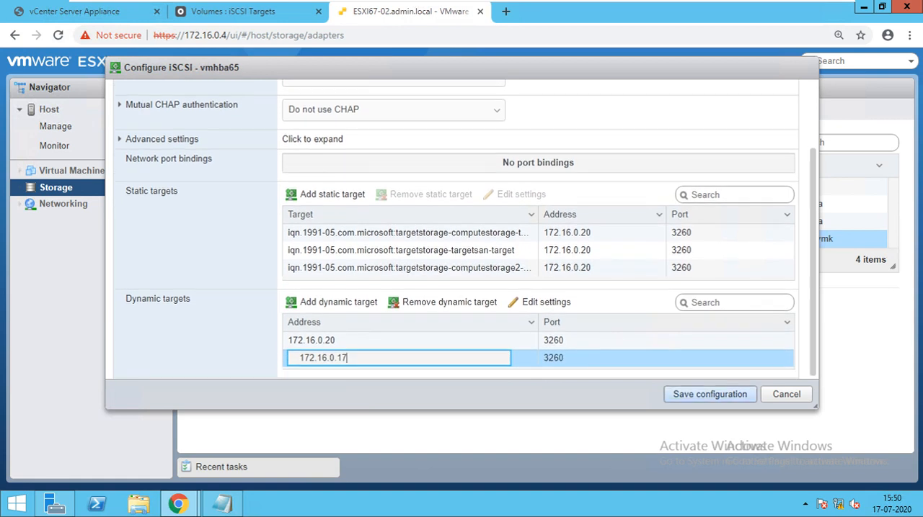
click(710, 394)
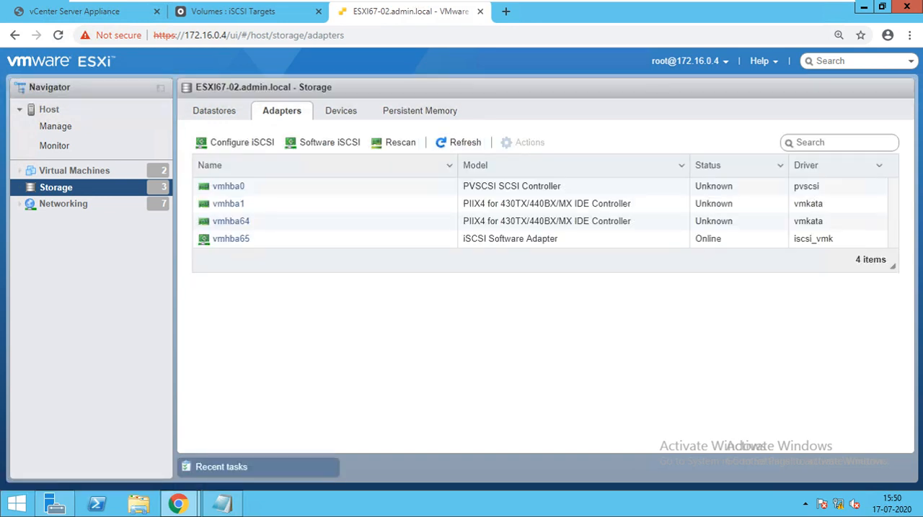
Step: Reload the host's storage device list and start a new datastore named Openfiler
click(341, 111)
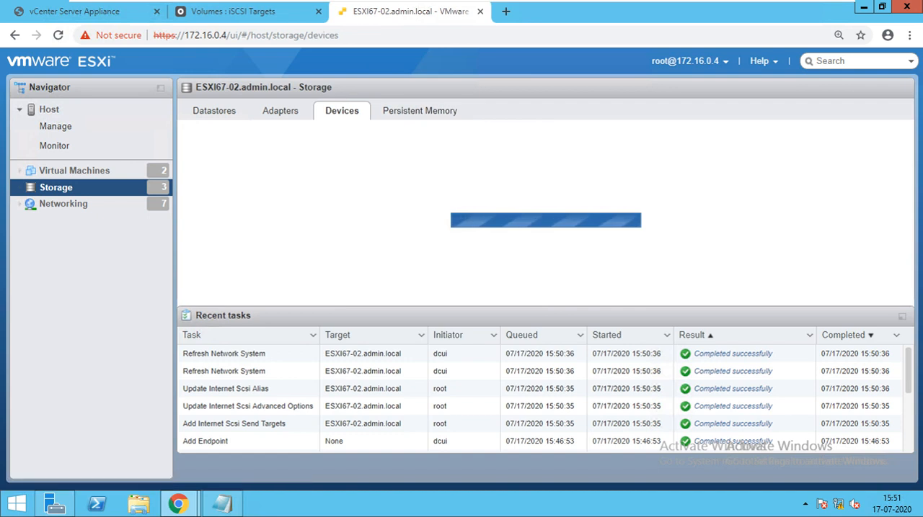
click(58, 35)
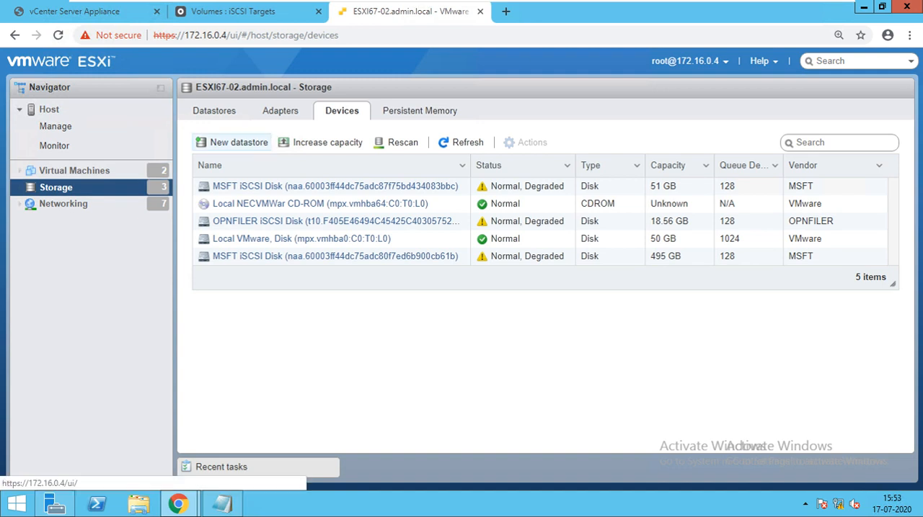
click(232, 142)
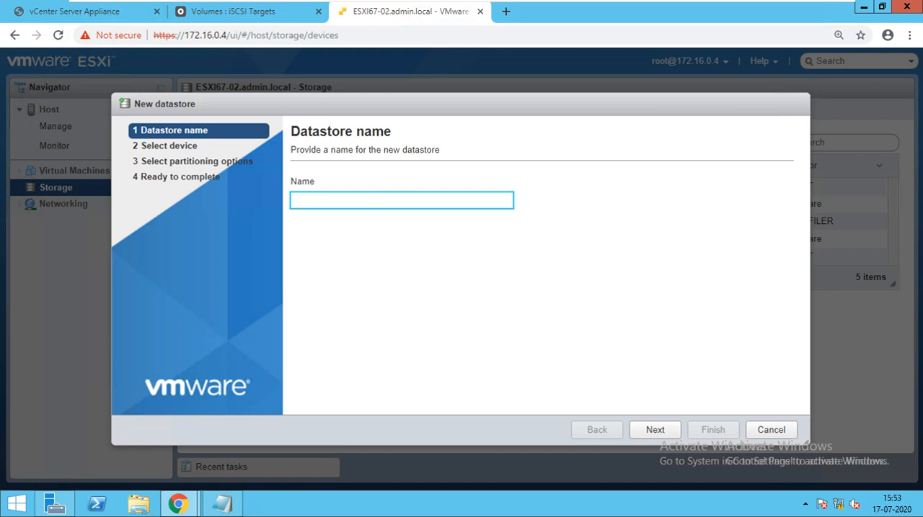
text(Openfiler)
key(Tab)
key(Return)
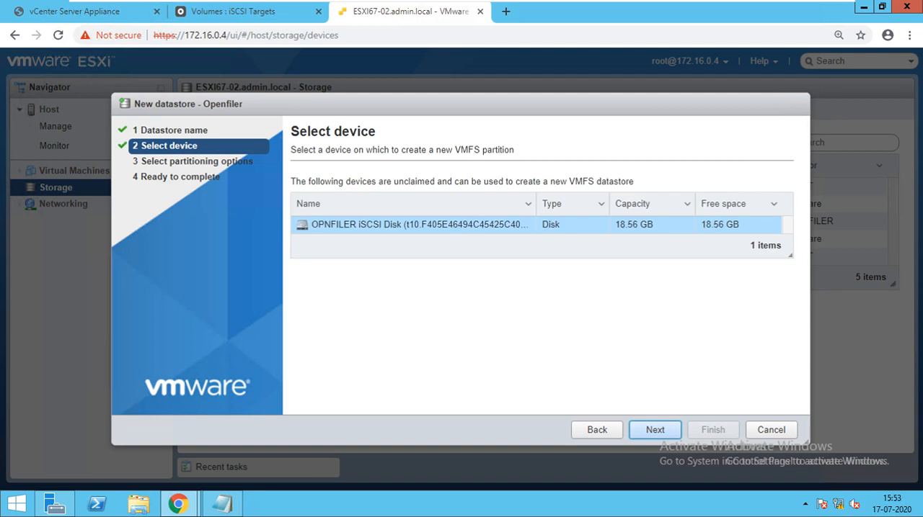
Step: Create the datastore on the OPNFILER iSCSI disk using the full disk with VMFS 6, accept erasing it, and check the datastore list
click(655, 430)
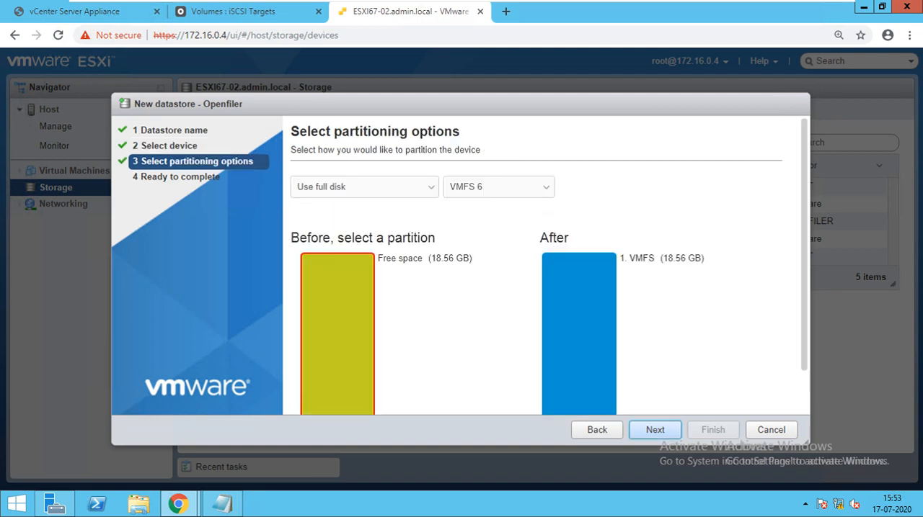
click(655, 430)
click(713, 430)
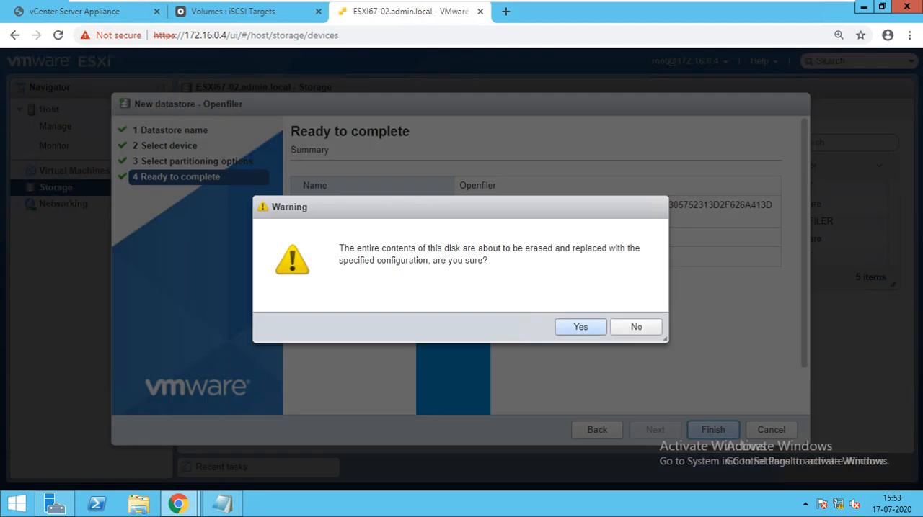
click(581, 325)
click(214, 110)
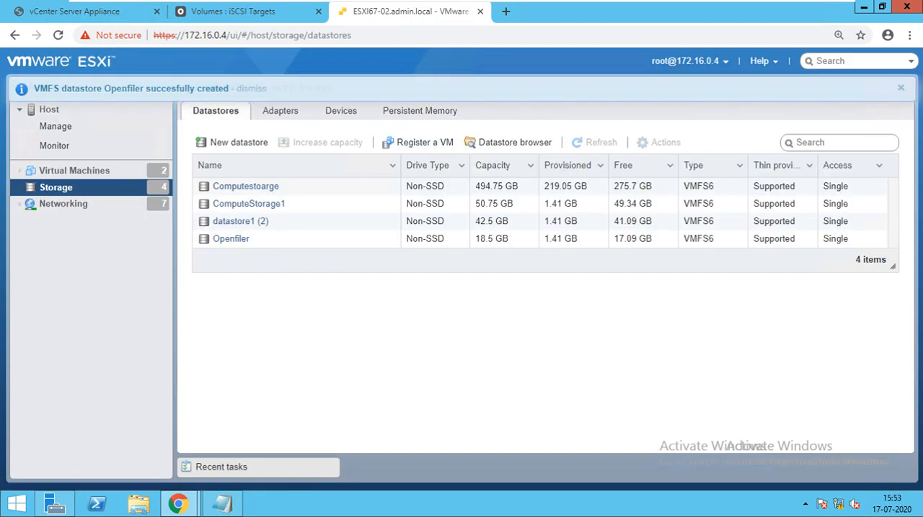
mouse_move(404, 3)
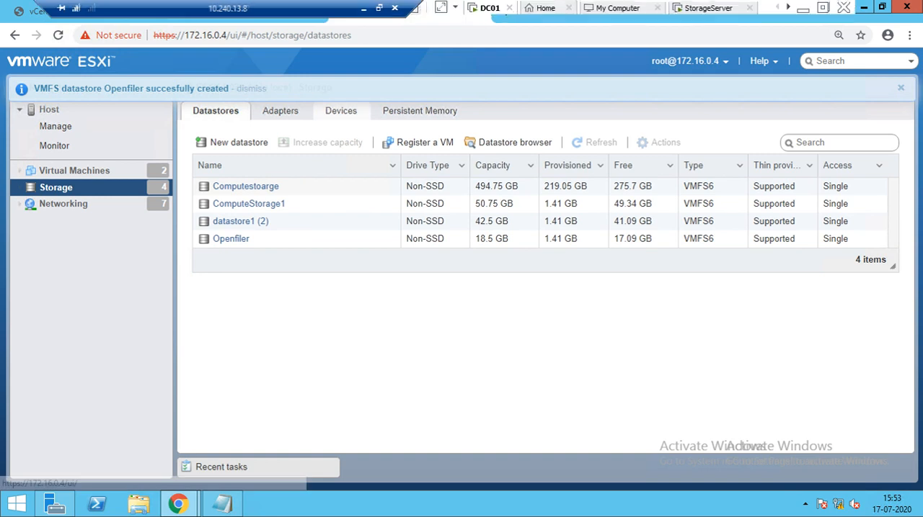